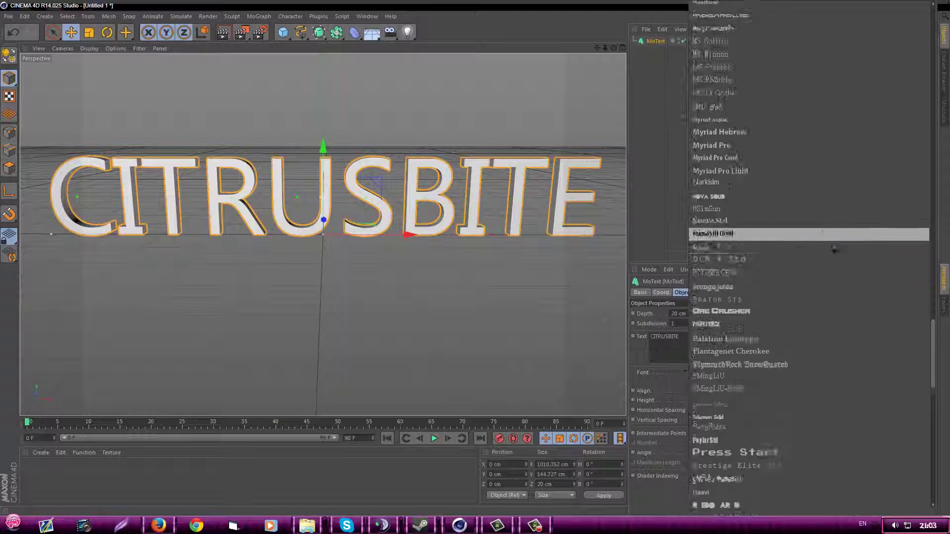
Try the Most Wasted font on the CITRUSBITE MoText
click(808, 294)
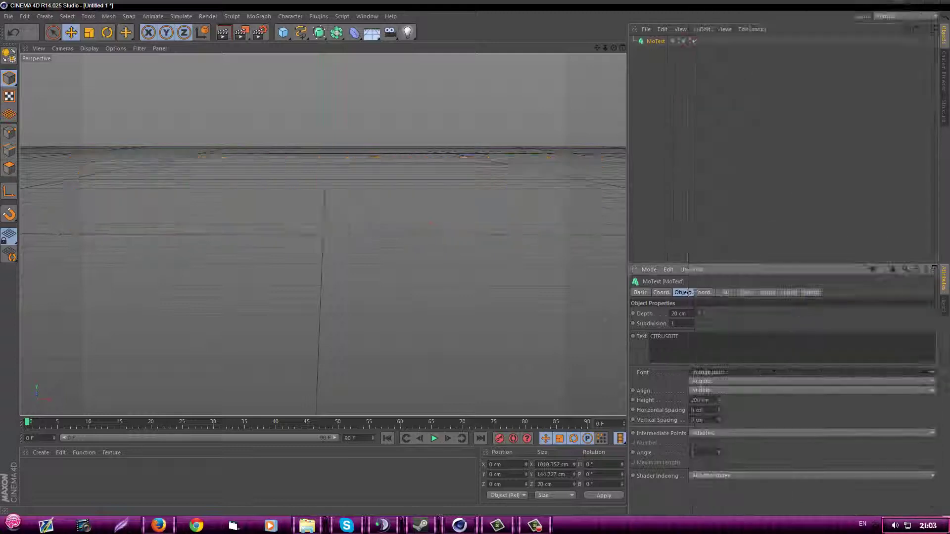
click(741, 373)
click(760, 310)
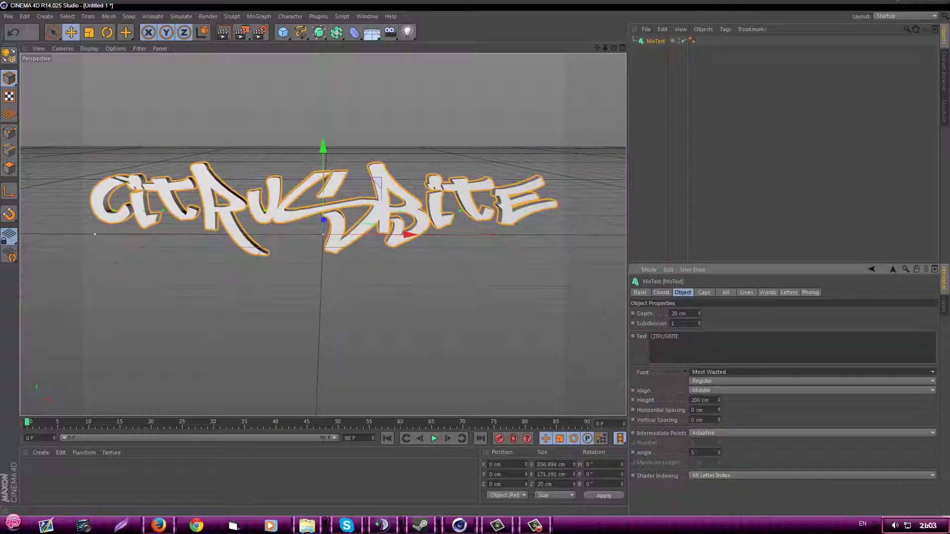
click(728, 373)
click(726, 378)
click(383, 525)
click(383, 525)
click(534, 526)
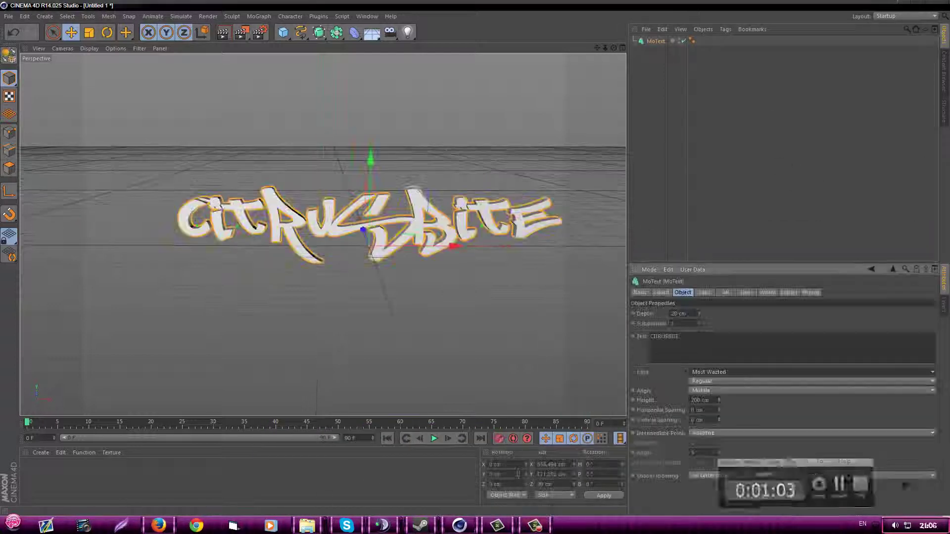
Try the Ethnocentric Rg font on the CITRUSBITE text and view it from another angle
click(781, 374)
scroll(827, 346, down, 10)
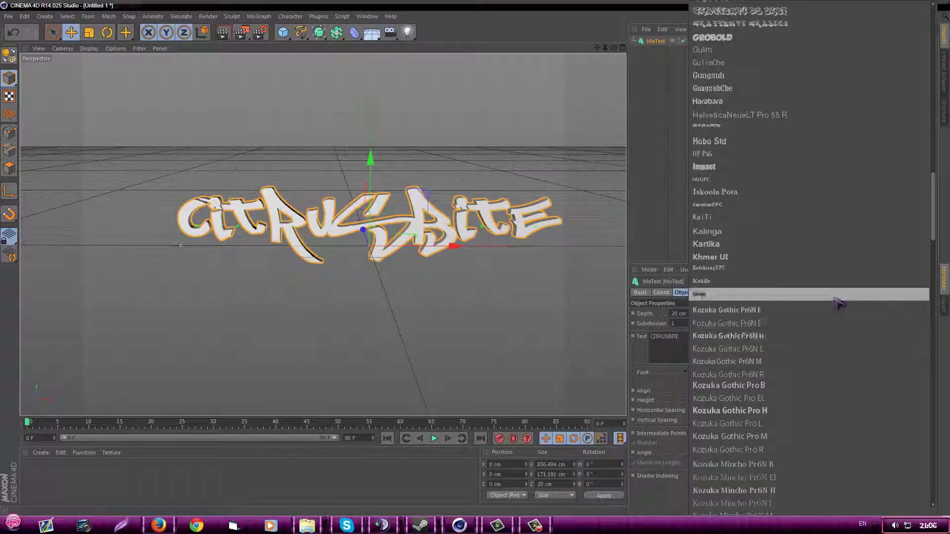
scroll(918, 301, up, 9)
scroll(881, 277, up, 7)
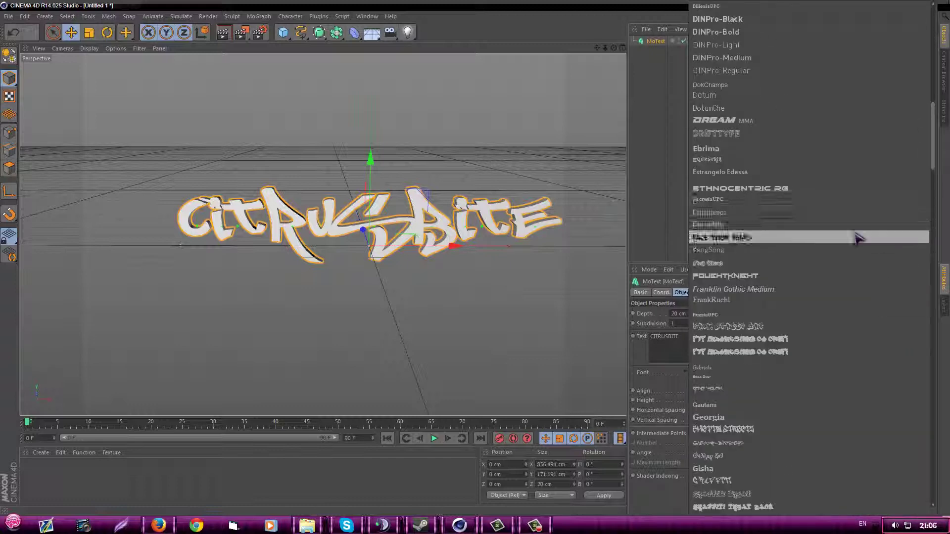
click(861, 304)
alt+drag(564, 299, 415, 344)
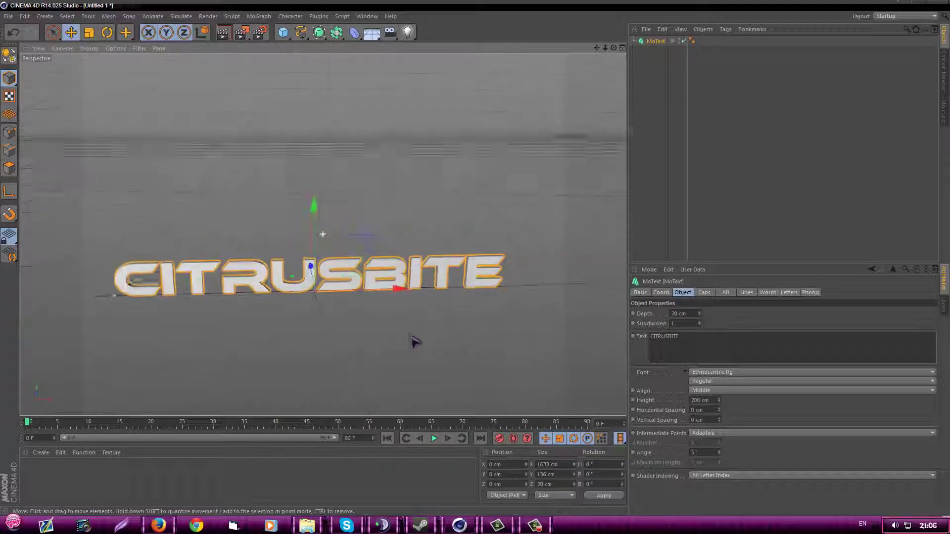
Try the Equestria font on the text and check the TeamSpeak chat
click(732, 373)
click(721, 359)
alt+drag(475, 329, 418, 326)
click(382, 525)
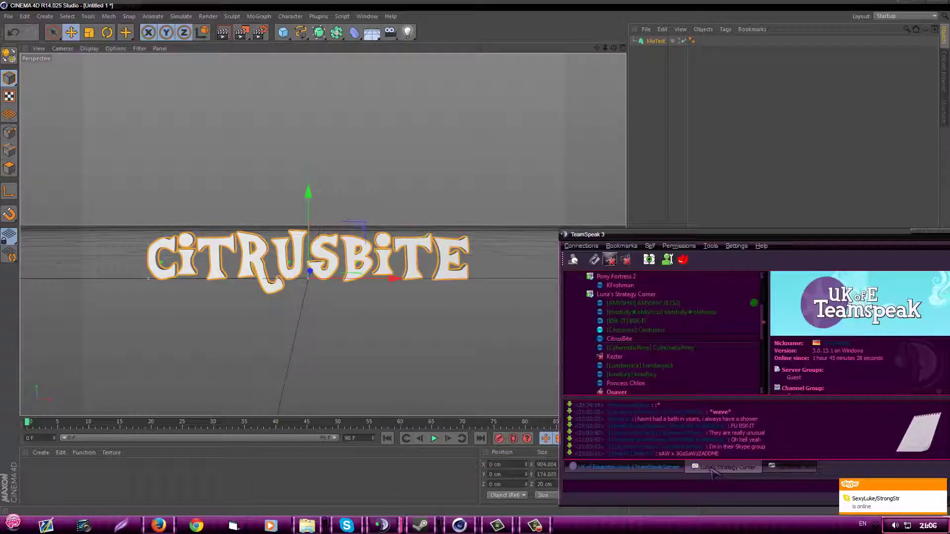
click(525, 288)
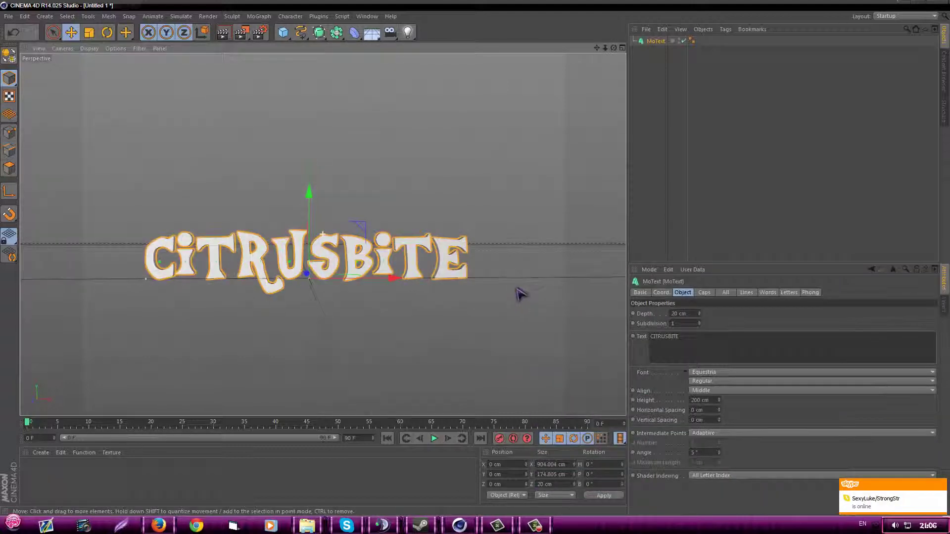
Try the Crysis font on the CITRUSBITE text
click(811, 372)
scroll(794, 345, up, 10)
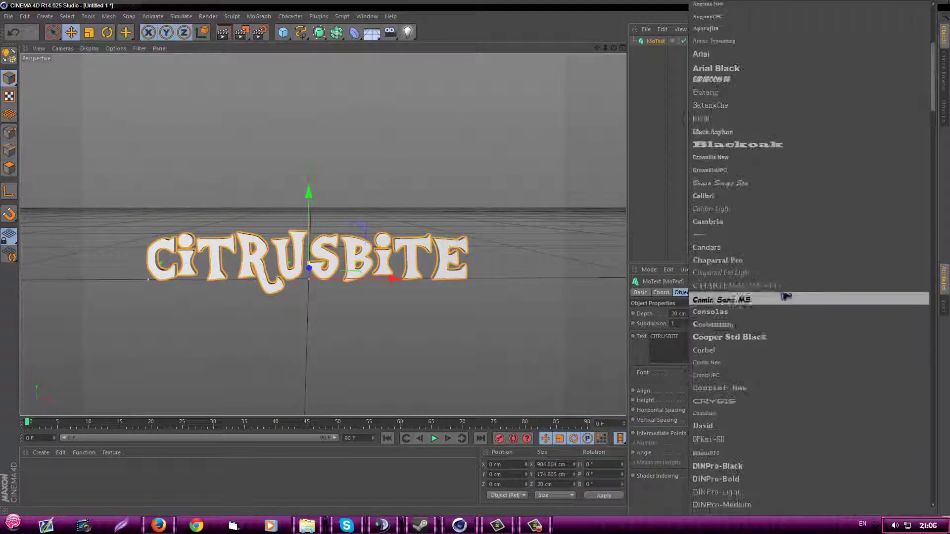
scroll(777, 386, down, 5)
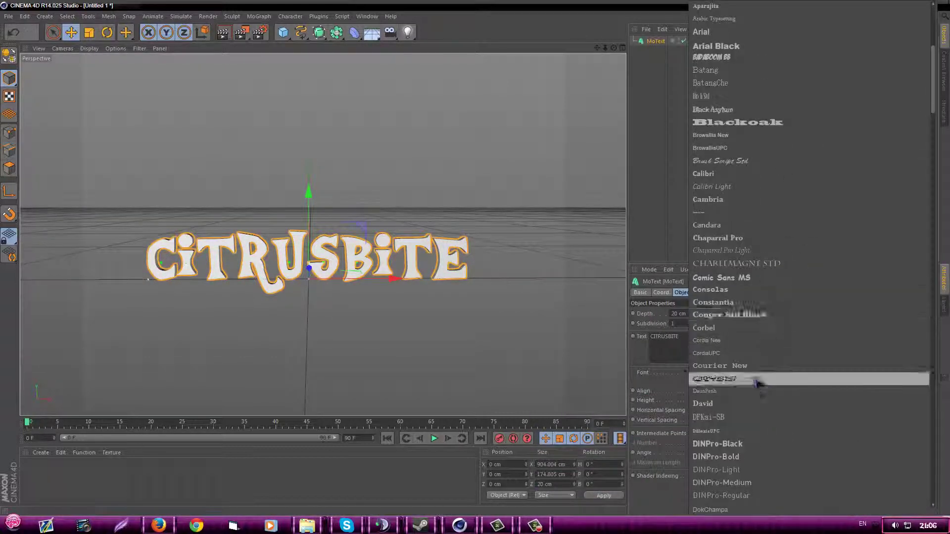
click(759, 379)
Try an outlined graffiti-style font on the CITRUSBITE text
click(752, 377)
scroll(777, 337, down, 3)
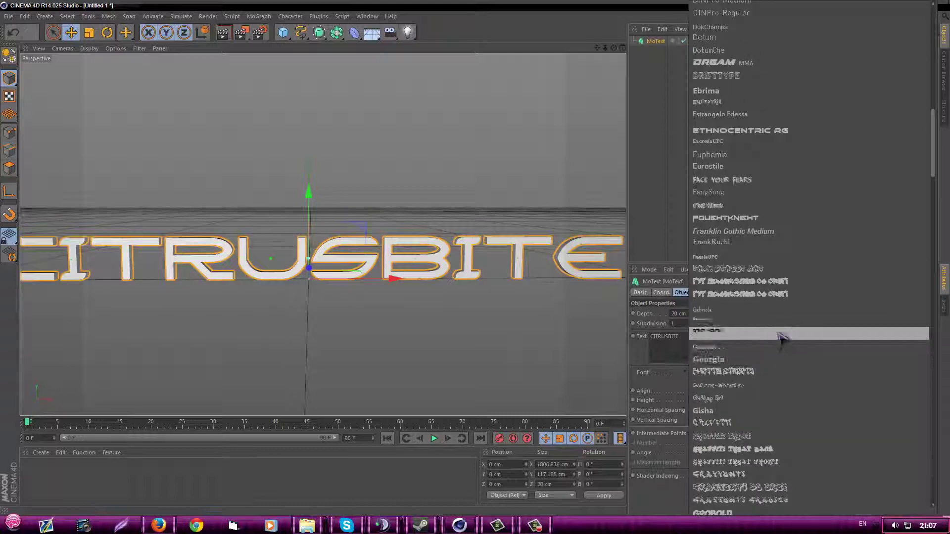
click(787, 271)
Try the We are Depraved font on the text and enter a second text line about being unable to decide on a font
click(752, 375)
scroll(775, 337, down, 3)
scroll(794, 232, down, 12)
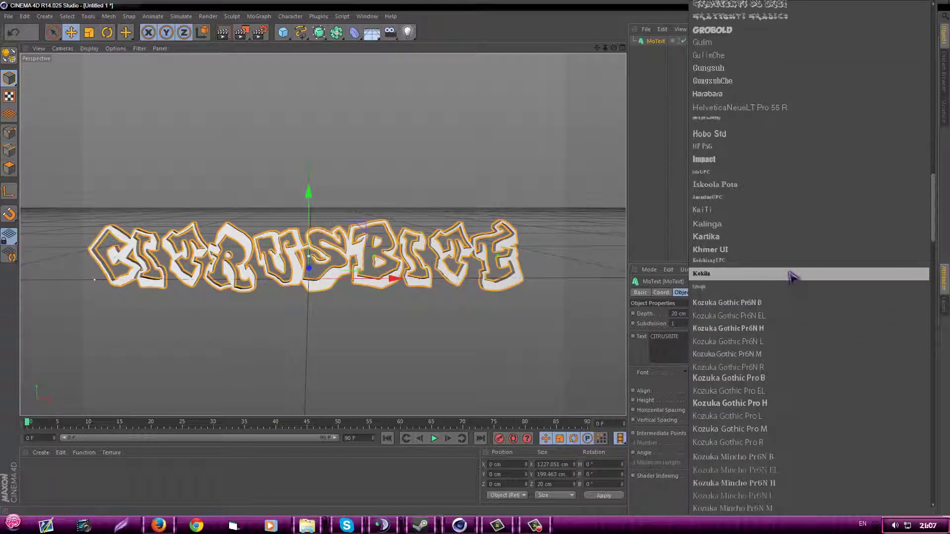
scroll(774, 345, down, 6)
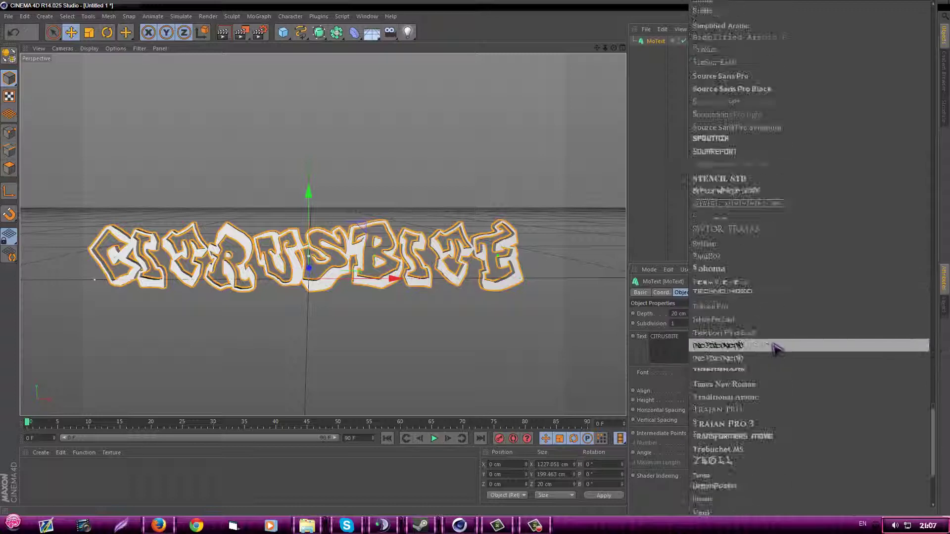
click(777, 347)
click(704, 356)
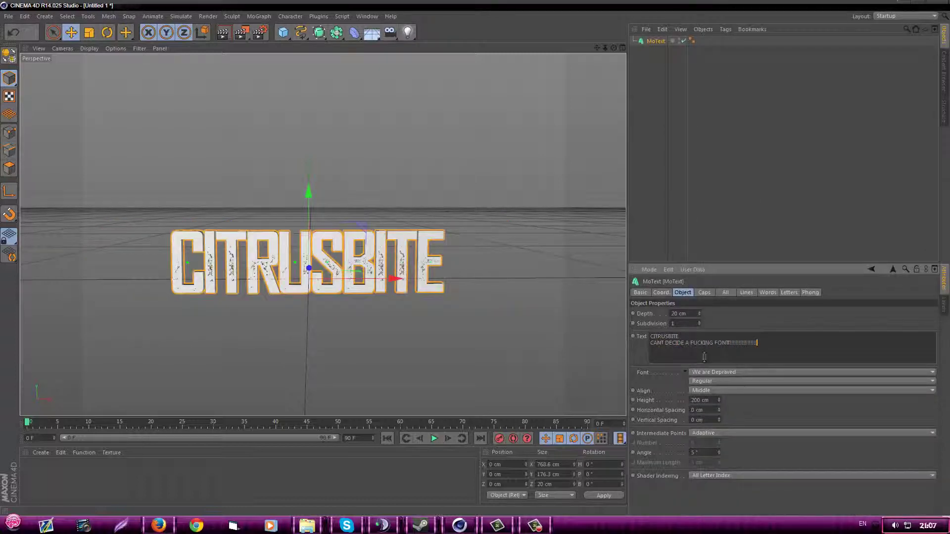
Try an angular sci-fi font on the text and check the TeamSpeak chat again
click(727, 372)
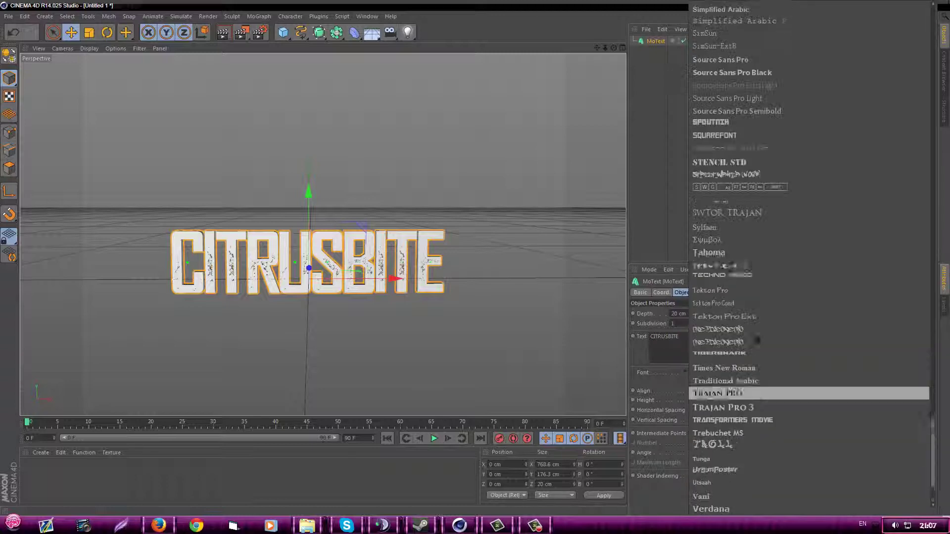
click(767, 294)
click(384, 525)
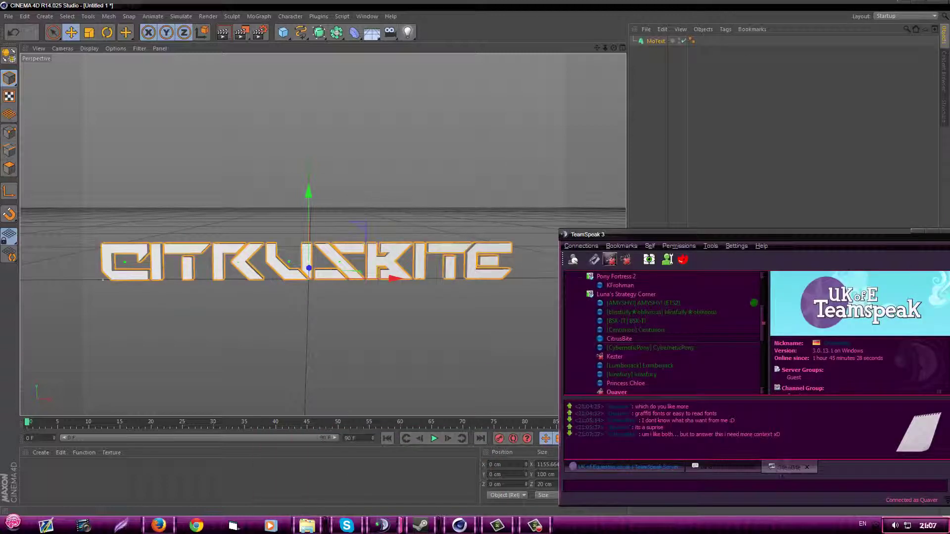
click(922, 234)
Try several more fonts on the CITRUSBITE text, including a narrow Western-style one
click(727, 372)
scroll(819, 303, up, 5)
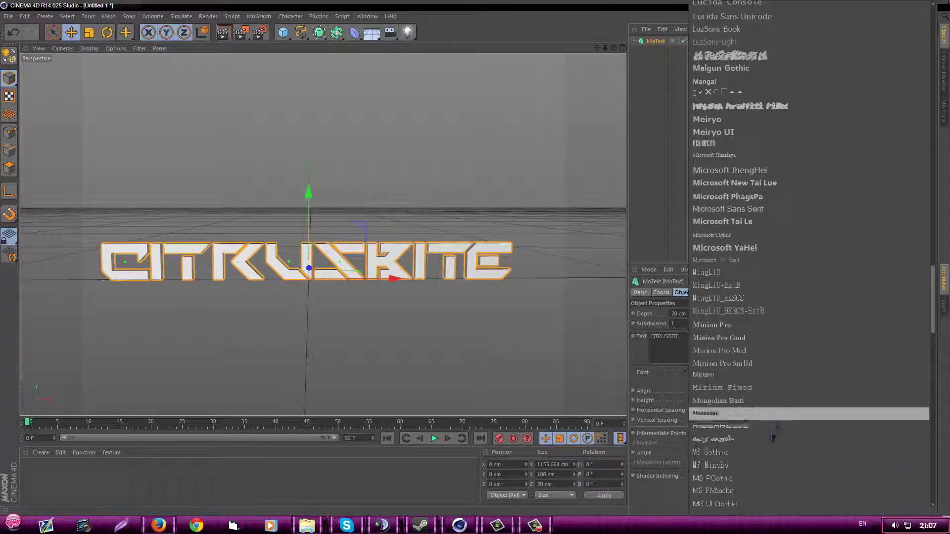
click(733, 413)
click(740, 378)
click(733, 329)
click(735, 379)
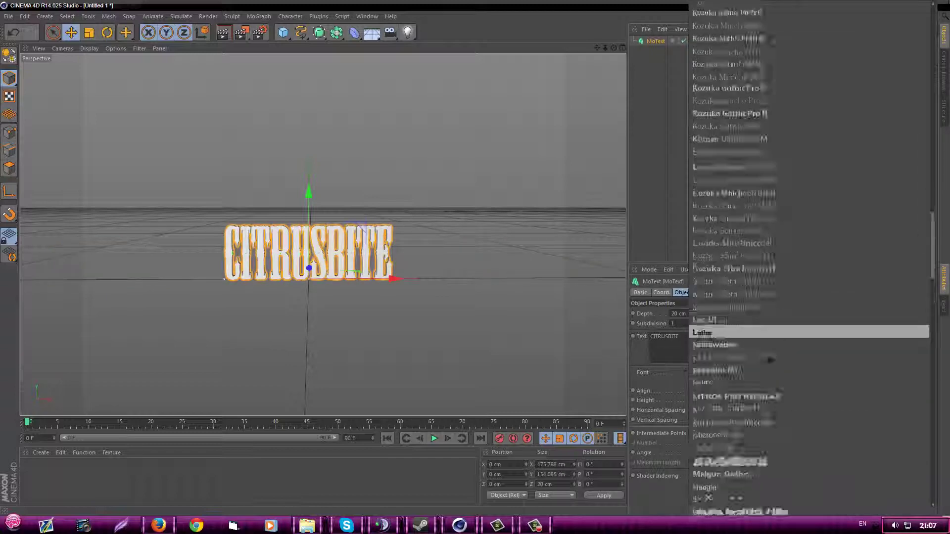
click(712, 322)
Set the font of the CITRUSBITE text to Impact
click(727, 372)
scroll(727, 346, up, 3)
click(712, 289)
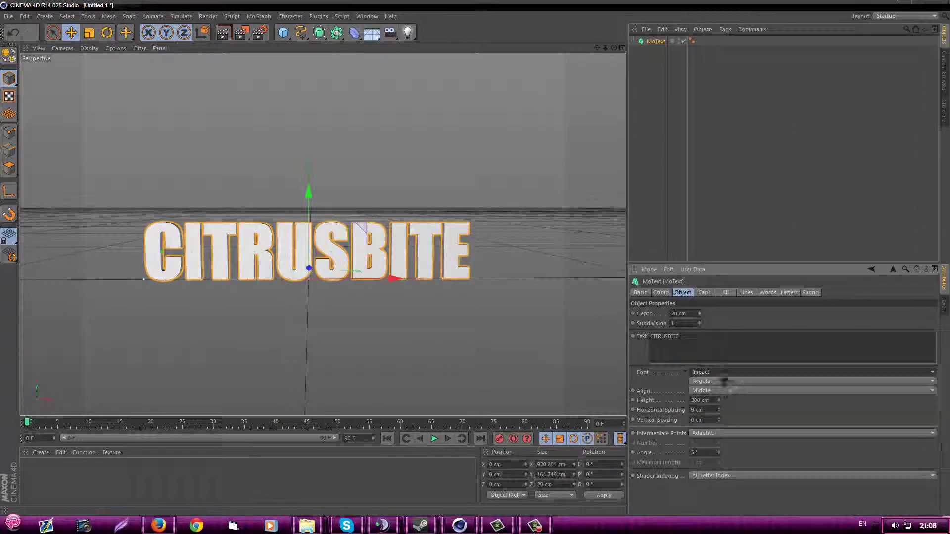
click(743, 374)
Add a Platonic object to the scene beside the text
alt+drag(443, 315, 277, 208)
click(283, 33)
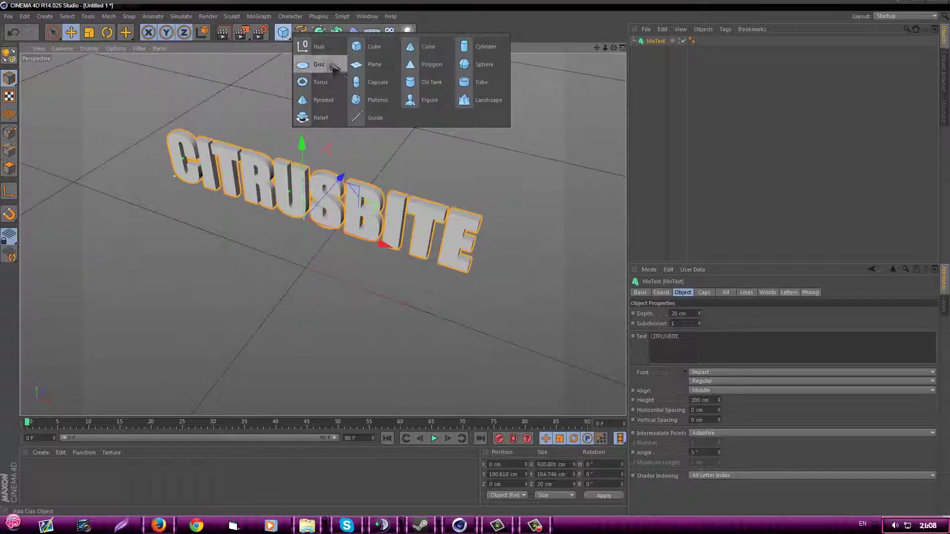
click(376, 94)
alt+drag(346, 248, 372, 316)
click(13, 32)
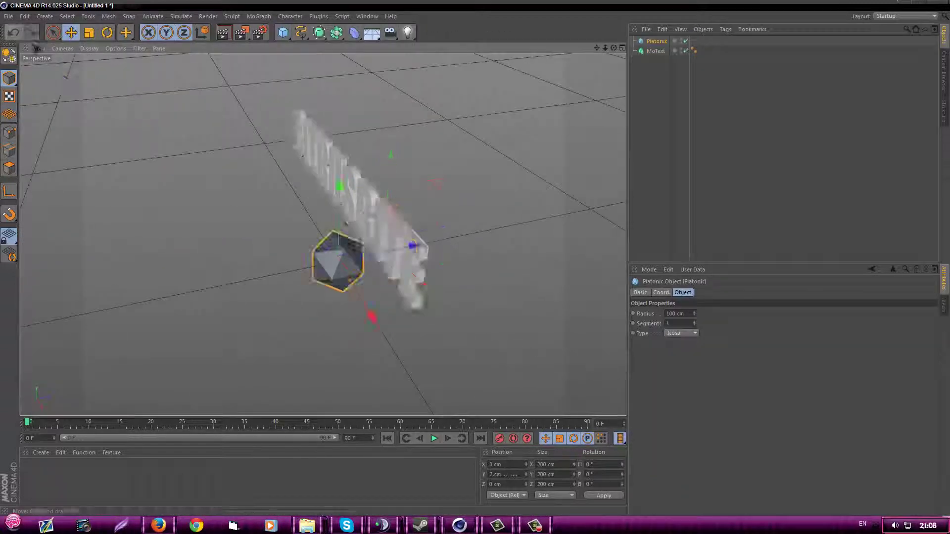
Enlarge the Platonic to a radius of about 558 cm and place it behind the text at about Z 563 cm
alt+drag(295, 148, 346, 223)
alt+drag(497, 200, 169, 213)
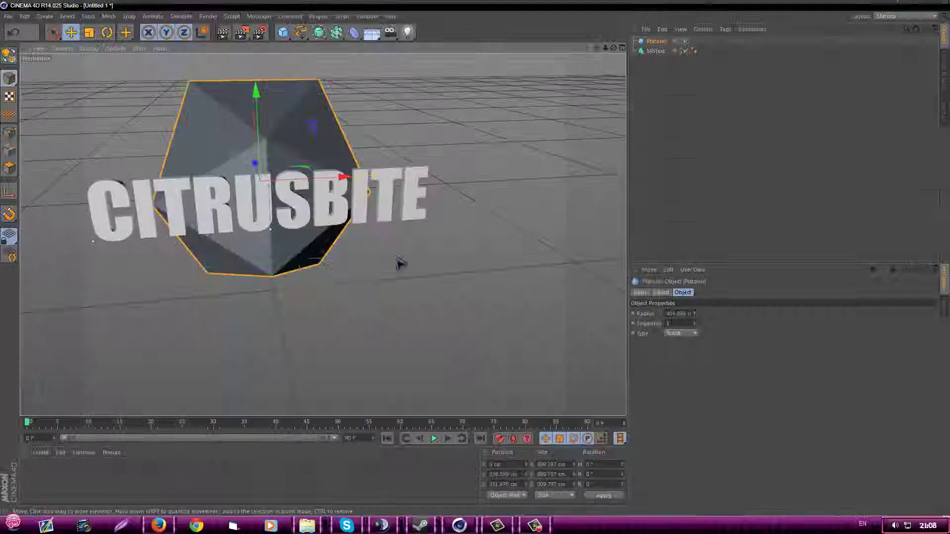
alt+drag(399, 262, 218, 275)
alt+drag(426, 197, 41, 448)
Load the materials from Template.c4d in the Documents library into the scene
click(41, 452)
click(54, 394)
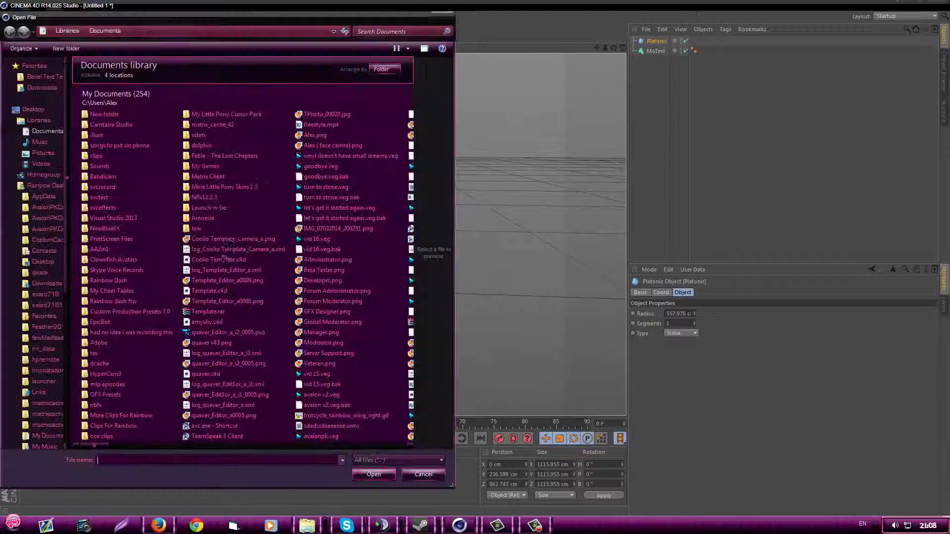
double_click(217, 292)
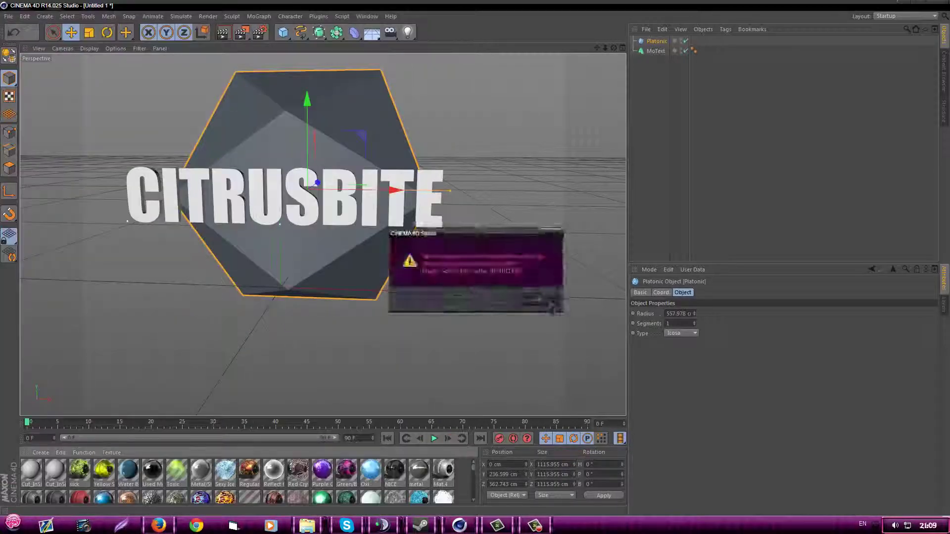
key(Return)
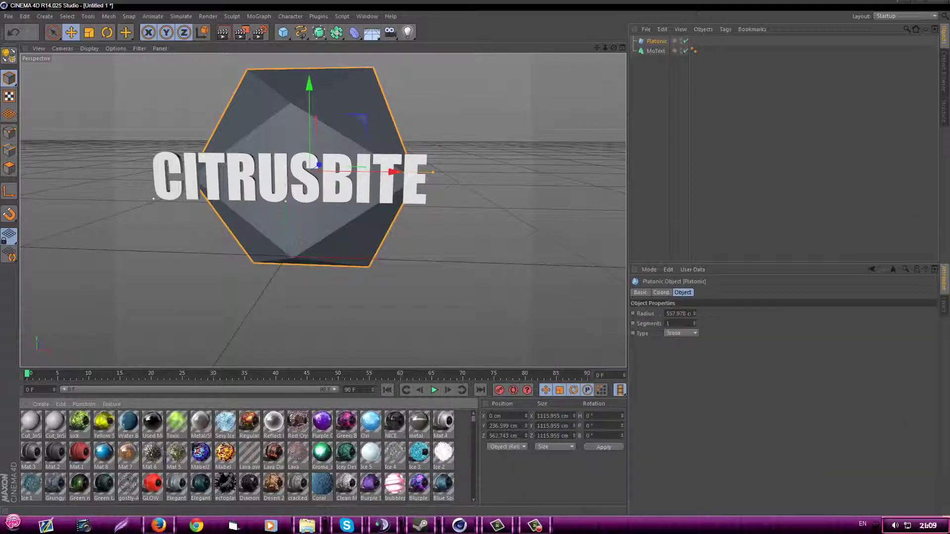
Apply the Elegant blue material to the Platonic with Cubic projection and render the view as a preview
drag(654, 45, 654, 43)
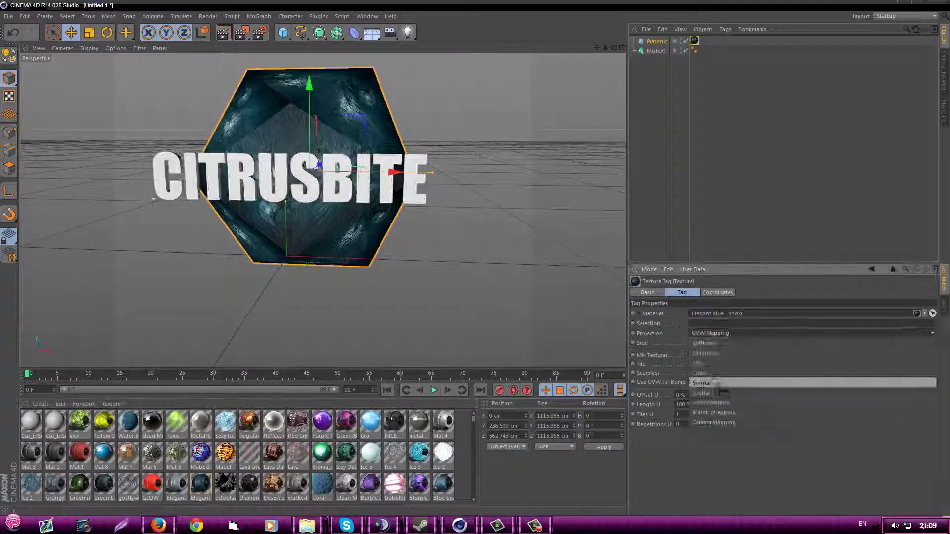
key(ctrl+r)
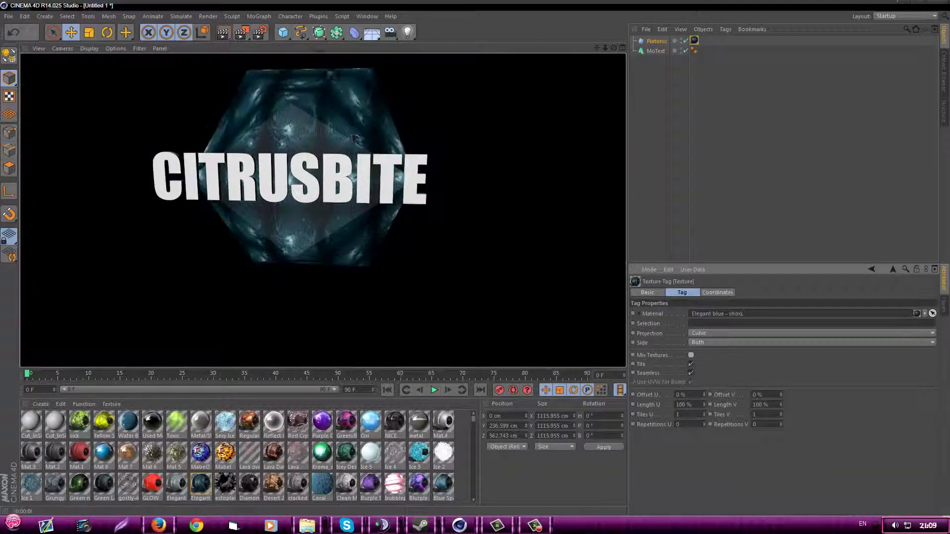
alt+drag(563, 273, 532, 258)
Try the Hexa and Tetra types on the Platonic and change its segments to 5
click(656, 41)
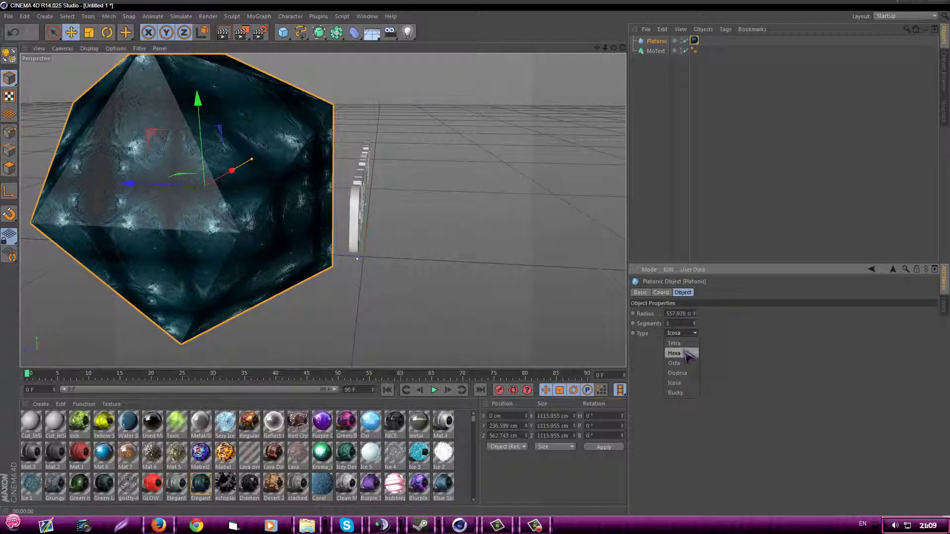
click(674, 353)
click(681, 333)
click(674, 343)
drag(695, 323, 698, 327)
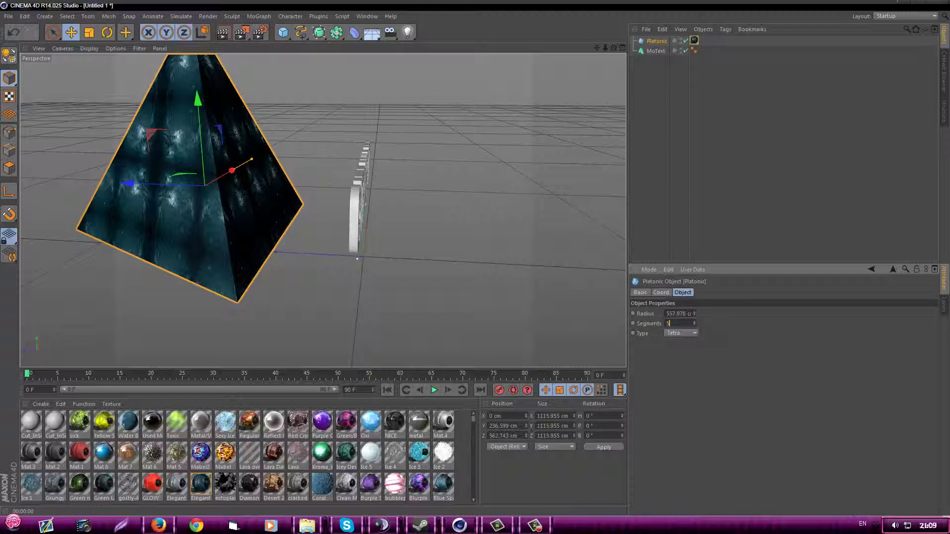
Set the Platonic's type to Bucky with 1 segment
click(688, 333)
click(682, 354)
click(674, 393)
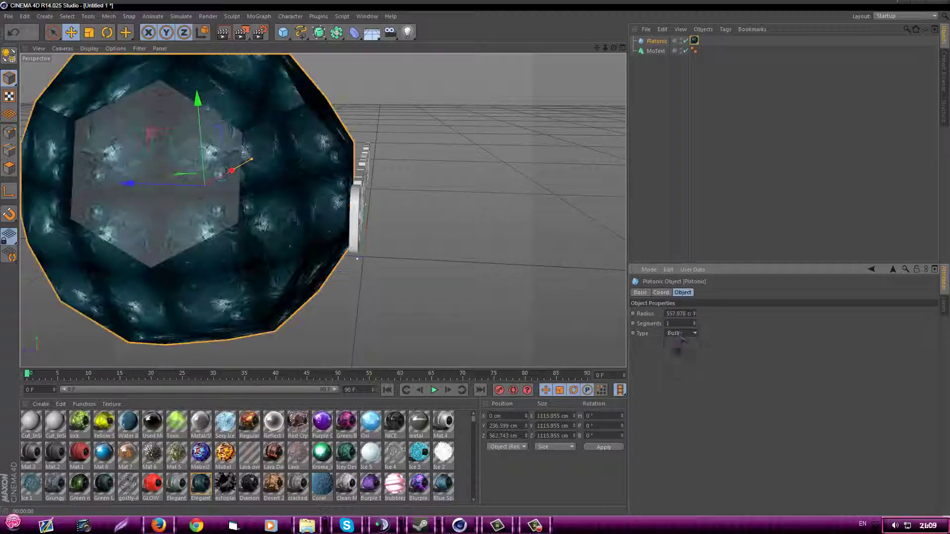
Break the Platonic into 70 pieces with the Thrausi plugin, using a random seed
alt+drag(446, 198, 346, 99)
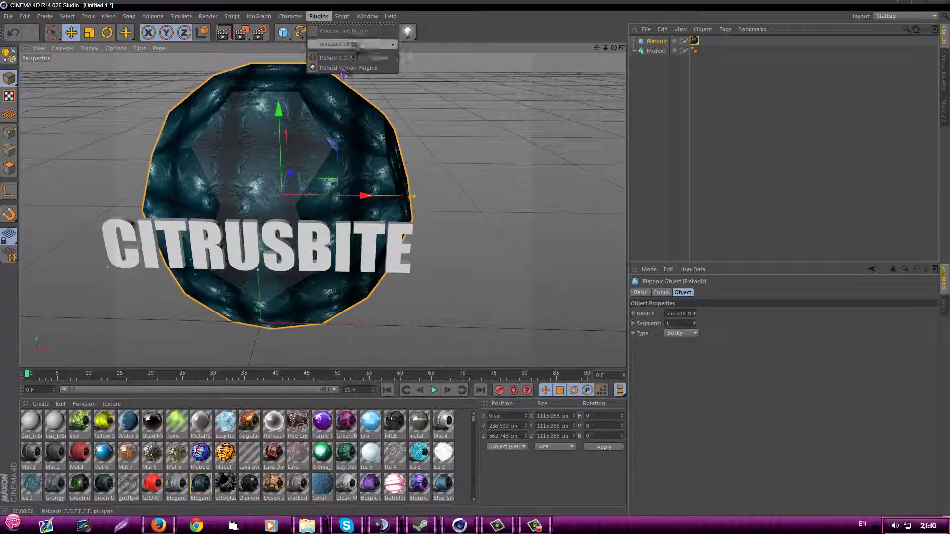
click(342, 58)
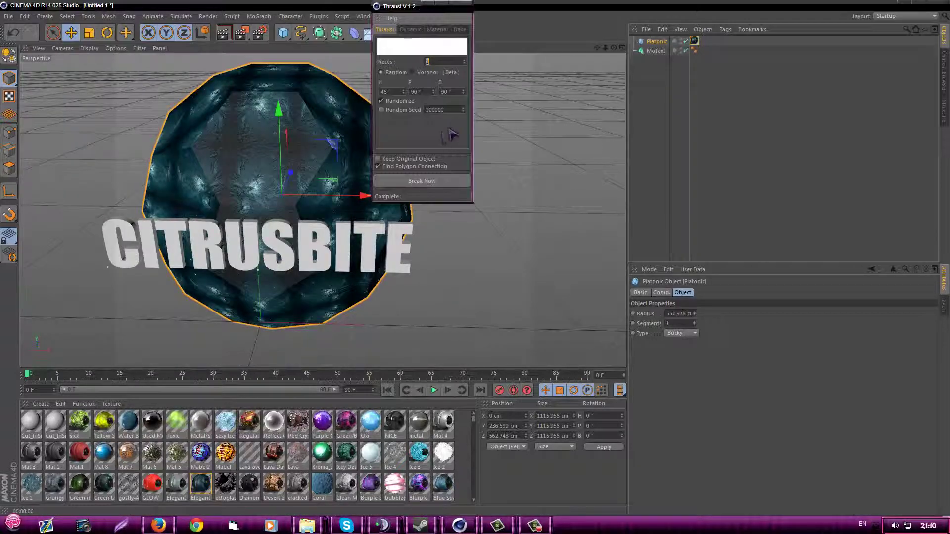
click(381, 109)
click(398, 181)
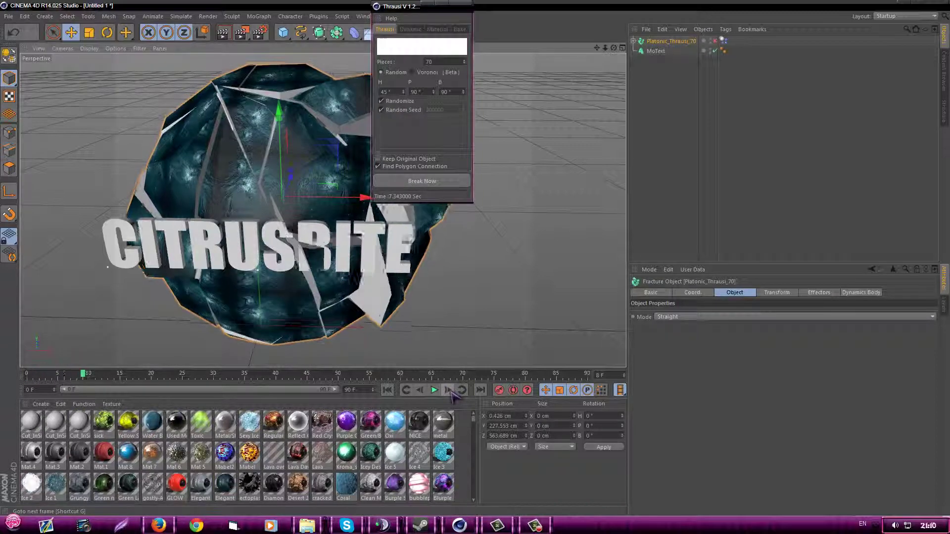
Preview the breaking simulation, return to the first frame and add a Floor object beneath the pieces
alt+drag(472, 337, 421, 348)
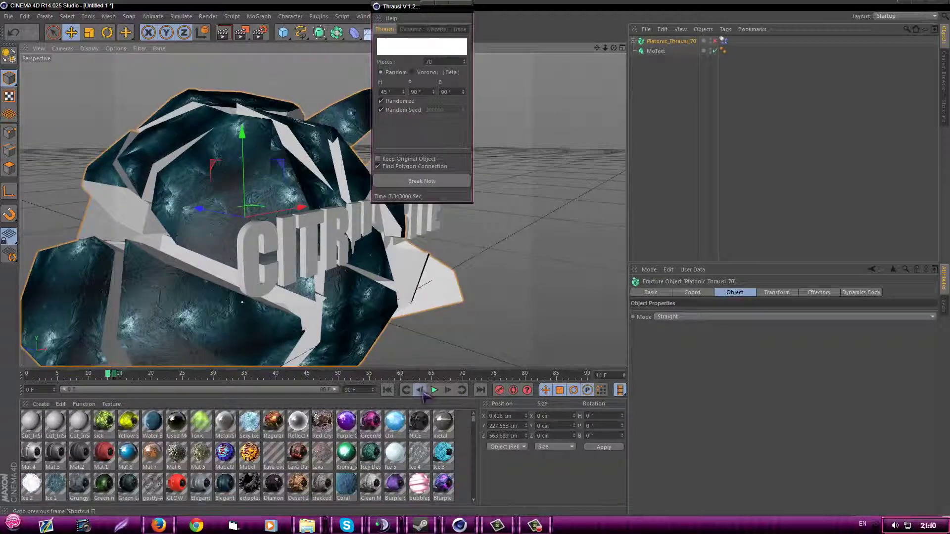
key(shift+f)
click(368, 34)
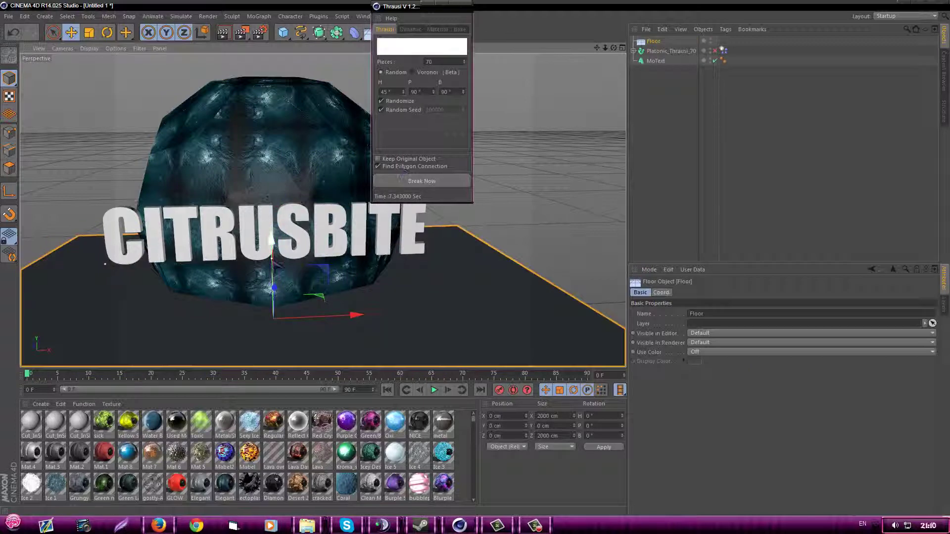
Lower the Floor to about Y -204 cm and give it a Collider Body tag
drag(271, 241, 273, 317)
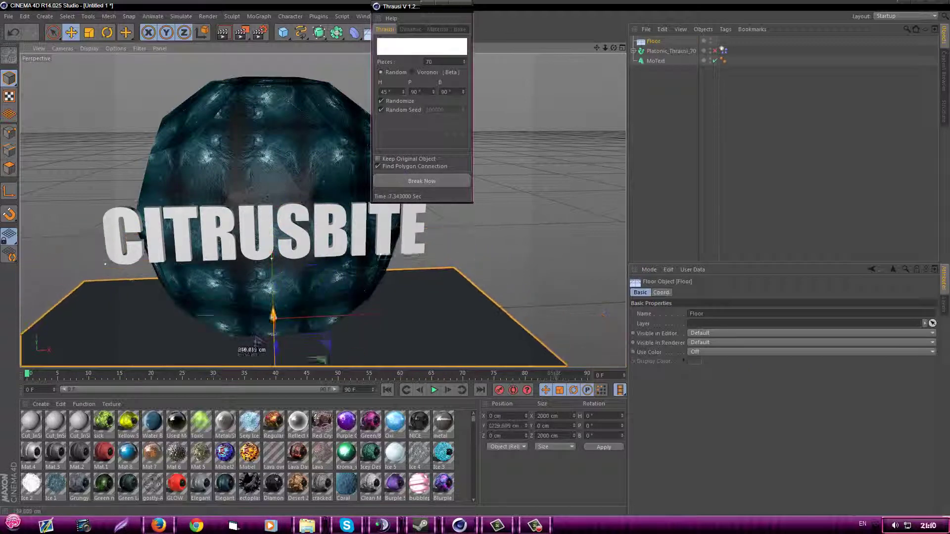
click(447, 390)
right_click(666, 44)
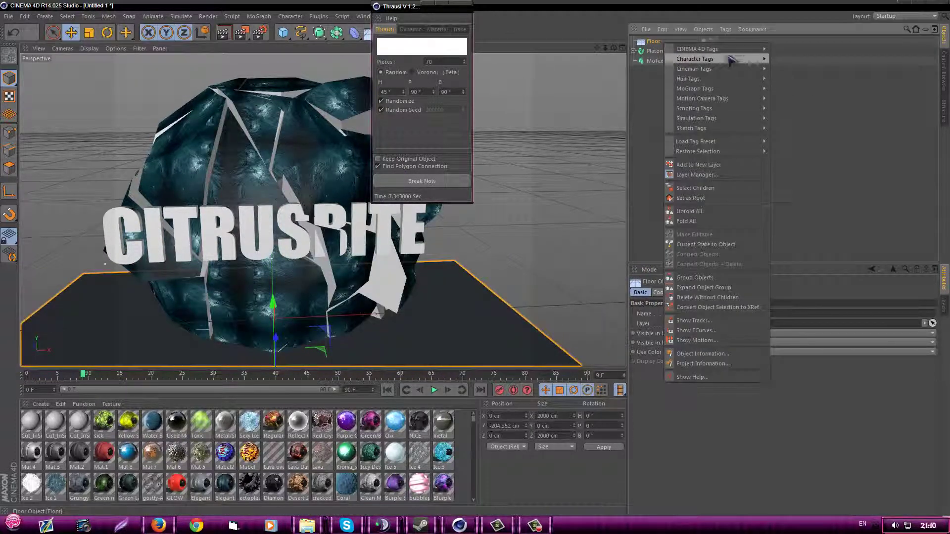
mouse_move(717, 49)
mouse_move(745, 82)
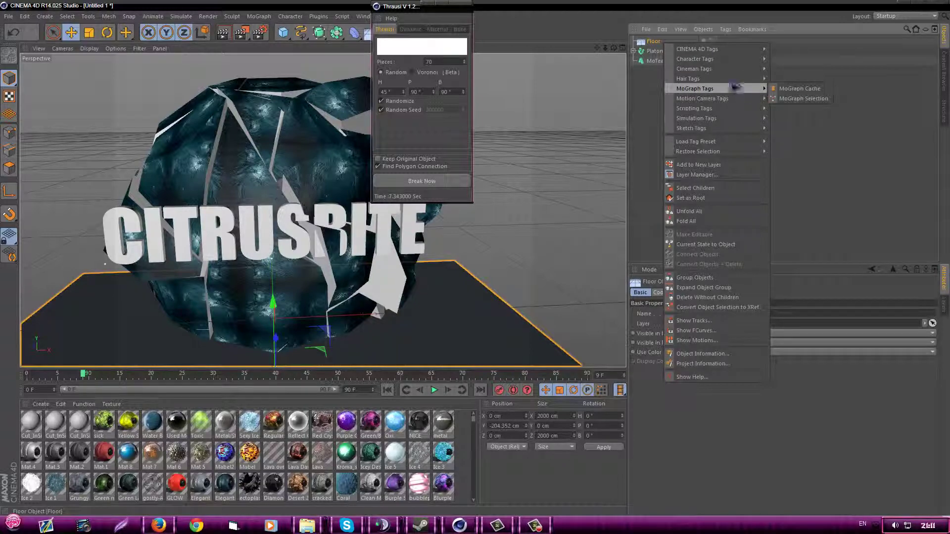
mouse_move(718, 119)
click(797, 149)
Rewind the simulation, advance it to frame 5 and move the CITRUSBITE text forward to about Z -195 cm
click(447, 391)
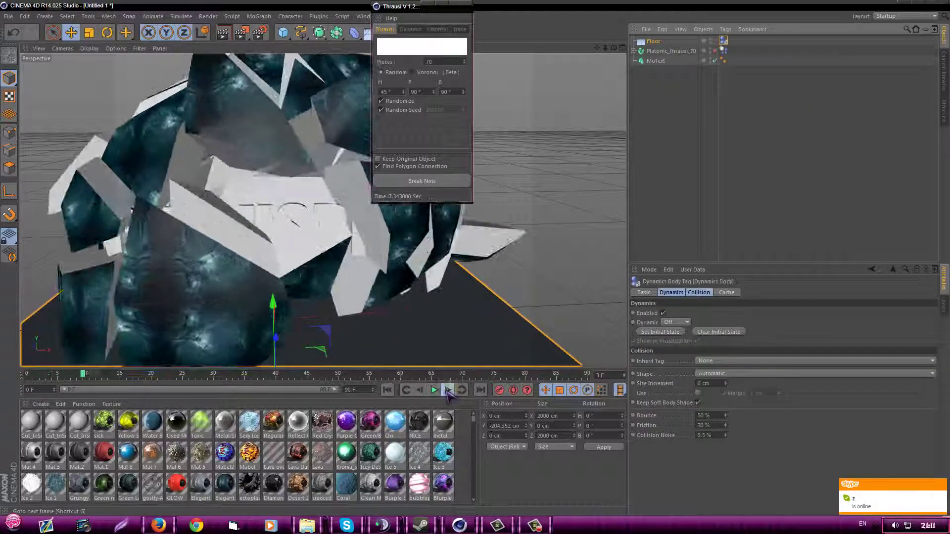
click(387, 391)
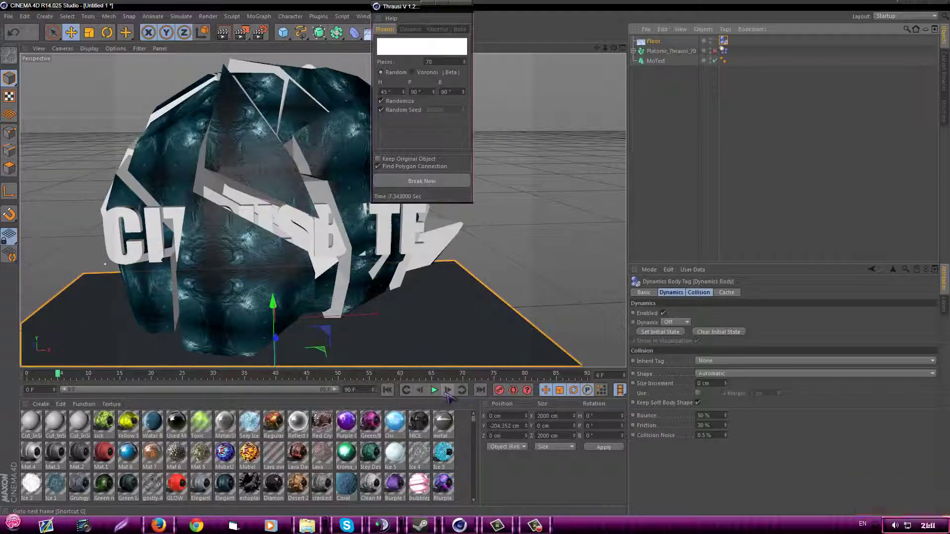
click(447, 390)
click(310, 241)
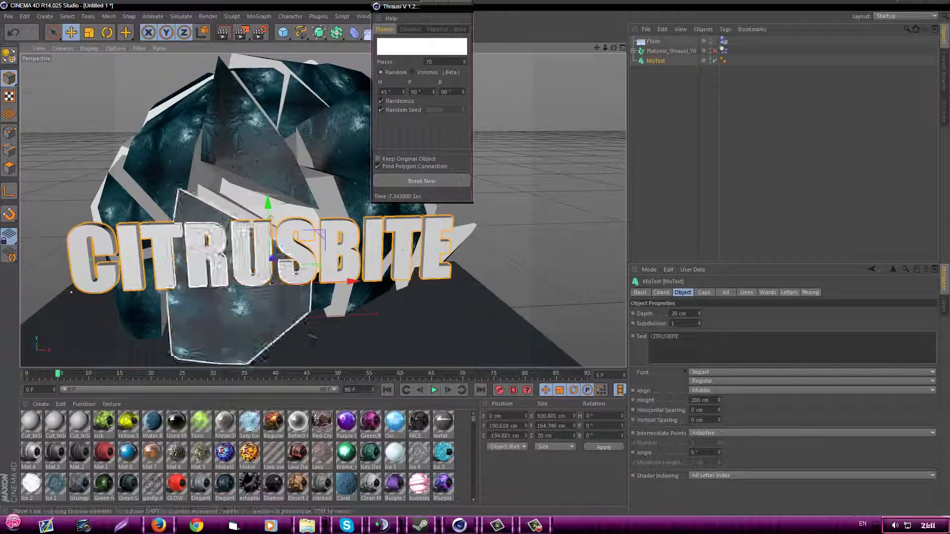
Delete the Floor and set the CITRUSBITE text's depth to 132 cm
click(502, 304)
key(Delete)
alt+drag(502, 304, 487, 213)
click(486, 213)
drag(699, 315, 700, 297)
alt+drag(467, 254, 486, 318)
Add a target light and place it behind the broken object at about X 297, Y 301, Z 2214 cm
click(408, 32)
click(452, 64)
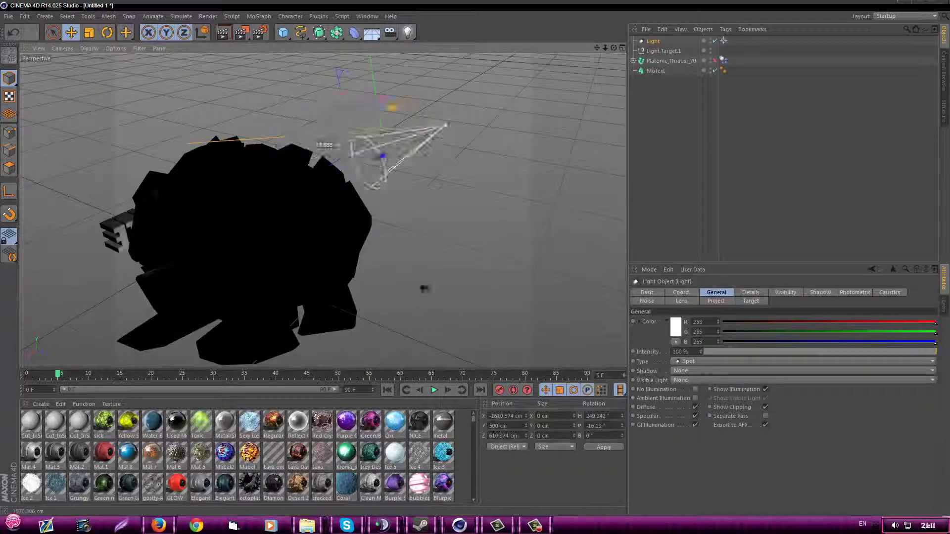
alt+drag(479, 266, 317, 213)
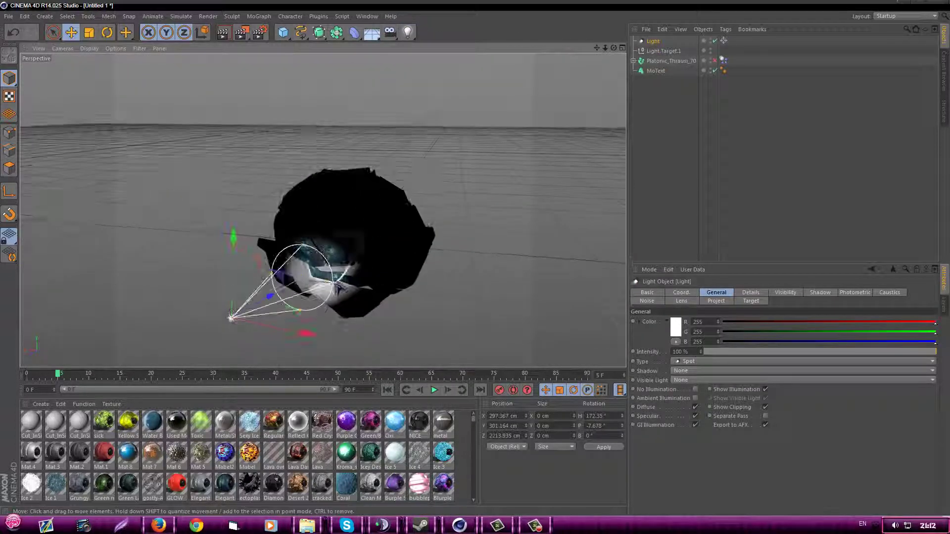
Set the target light's color to RGB 0, 48, 223 and its intensity to 350 %
click(678, 333)
click(658, 377)
alt+drag(346, 222, 287, 248)
alt+drag(262, 174, 277, 180)
click(890, 497)
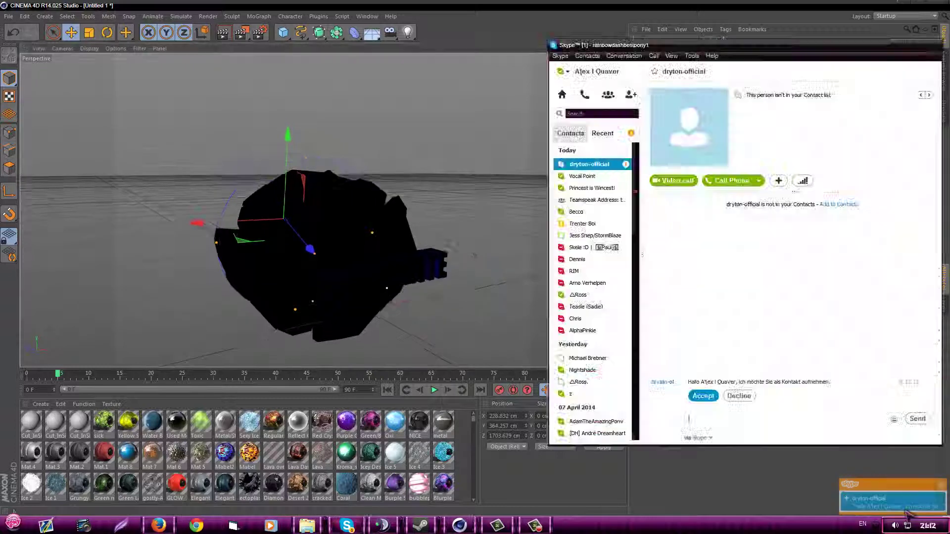
click(935, 45)
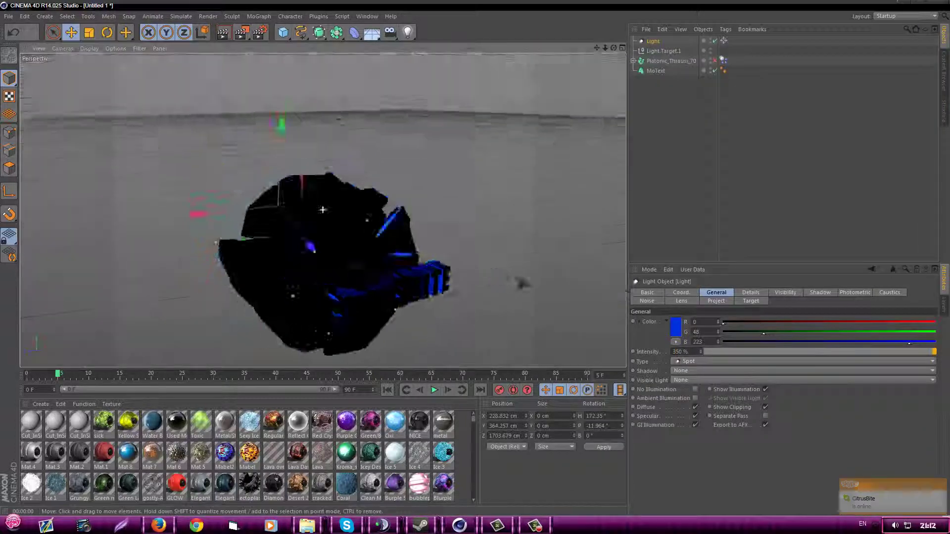
Advance the simulation to frame 8 and move the blue target light back to about X 397, Y 632, Z 2955 cm
alt+drag(522, 282, 370, 336)
click(447, 390)
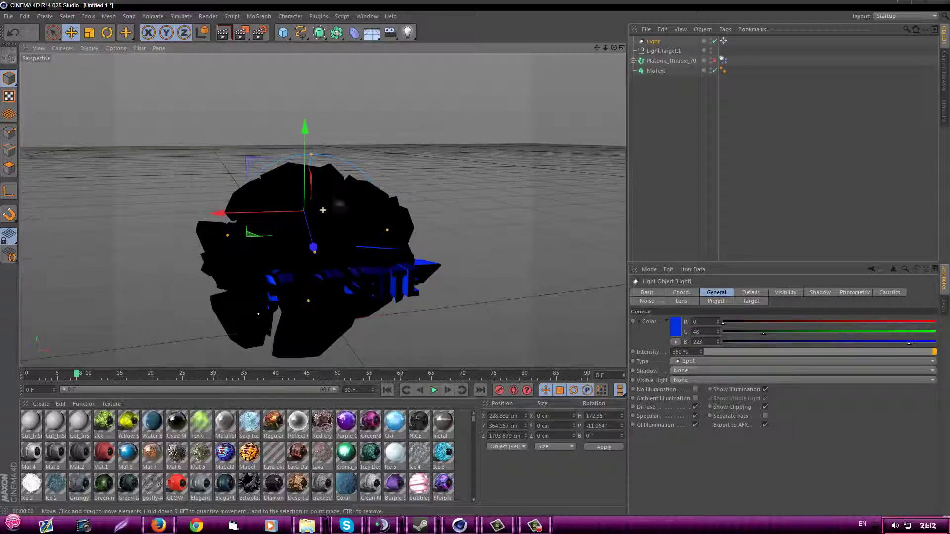
click(447, 390)
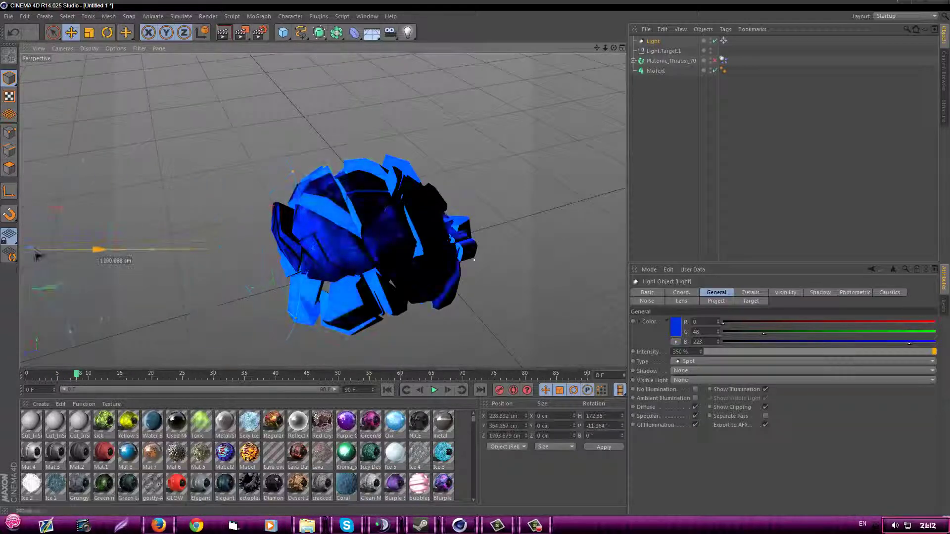
drag(38, 255, 155, 196)
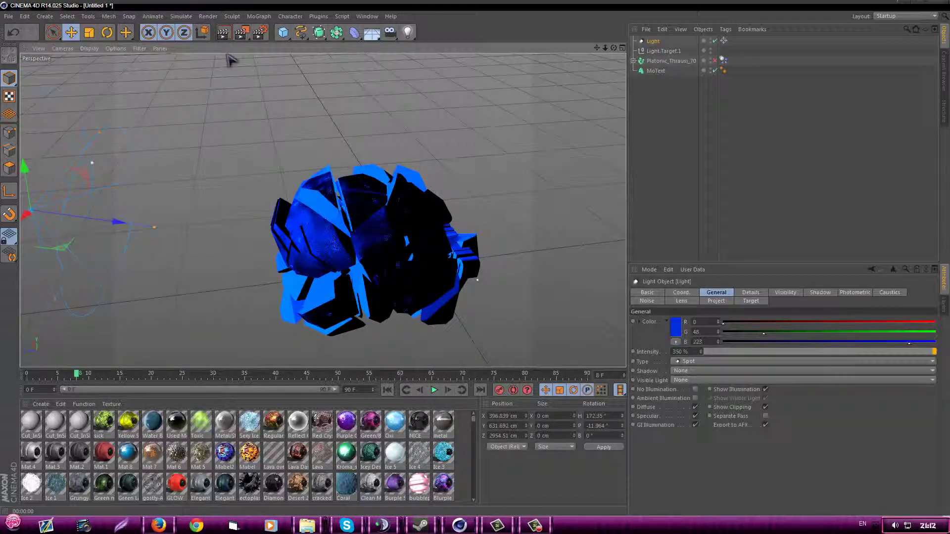
alt+drag(231, 60, 502, 308)
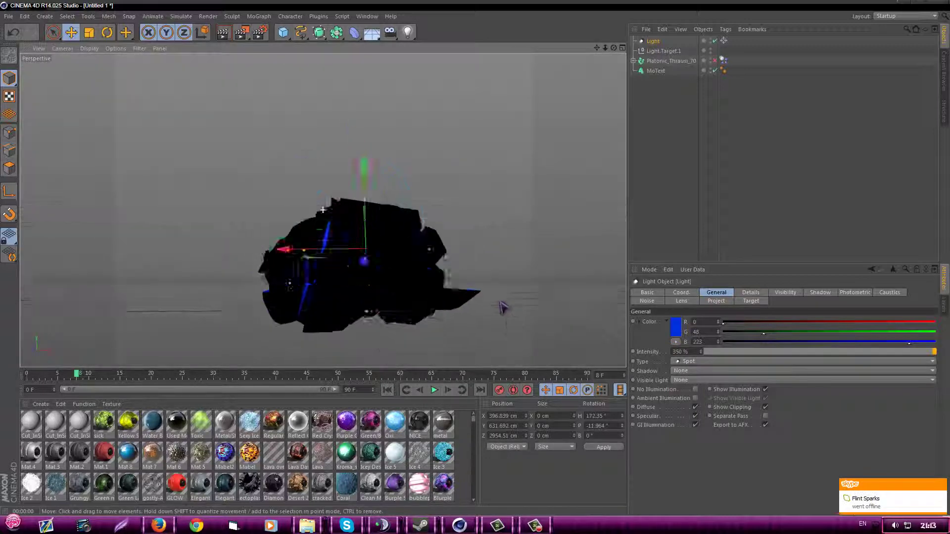
Add an omni light and set its color to RGB 17, 0, 255
click(407, 32)
click(435, 43)
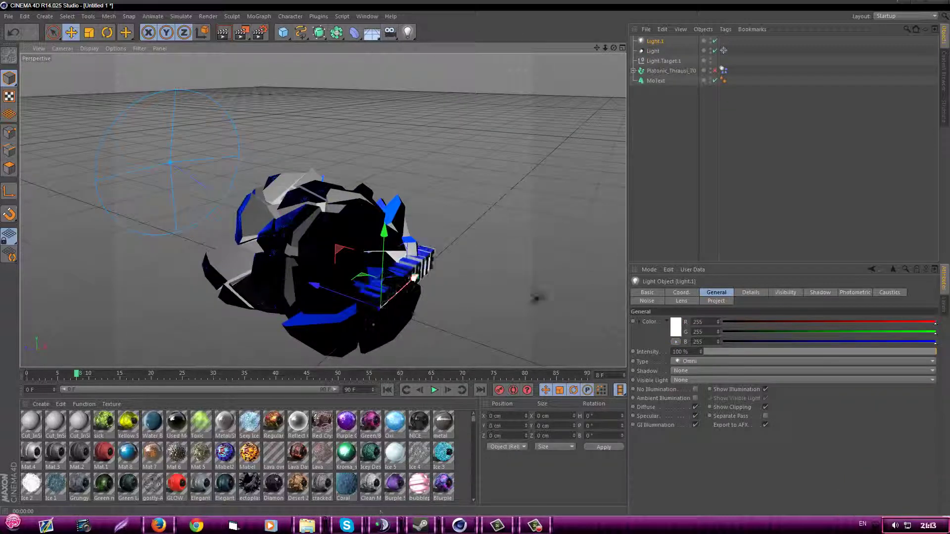
click(676, 326)
click(661, 377)
Move the omni light in front of the text to about Z -580 cm and set its intensity to 10 %
alt+drag(525, 277, 333, 310)
click(349, 276)
click(14, 33)
click(663, 29)
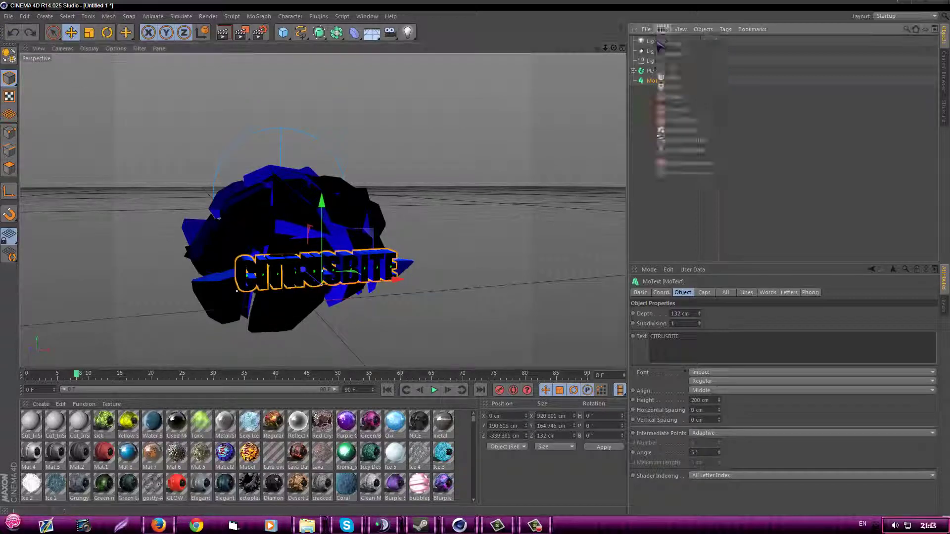
click(639, 43)
drag(355, 324, 346, 316)
click(732, 351)
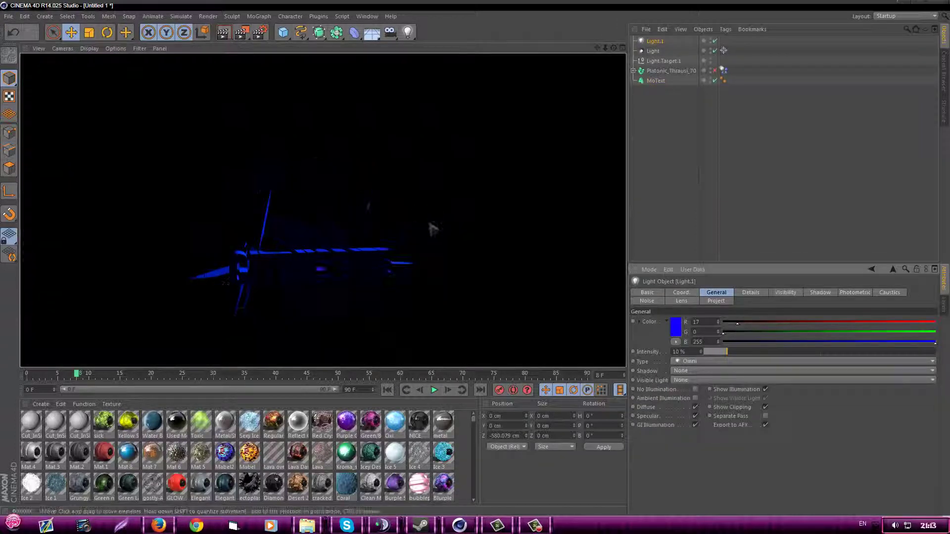
Duplicate the blue spot light and place the copy beside the broken object at about X 2549, Y 137, Z 1380 cm
mouse_move(431, 227)
alt+mouse_down()
mouse_move(463, 261)
mouse_move(466, 292)
mouse_move(439, 223)
alt+mouse_up()
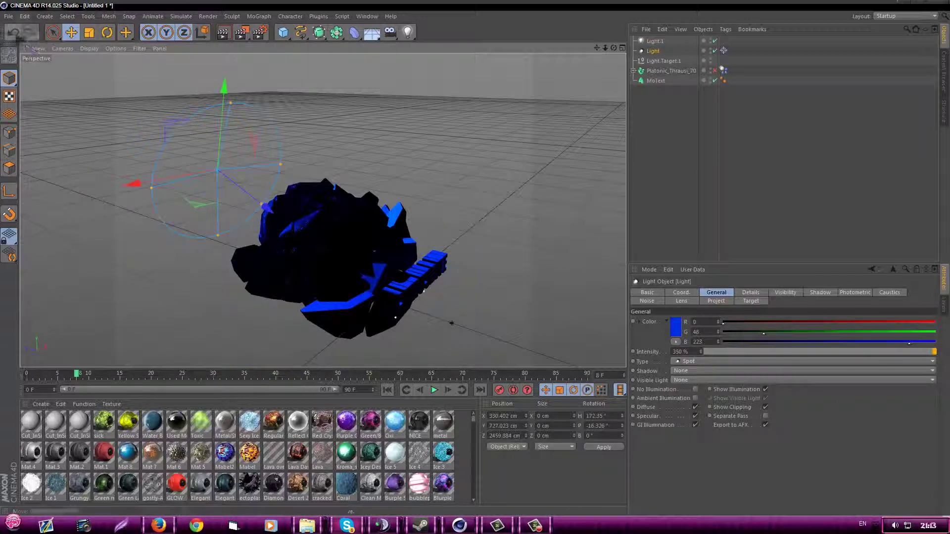
alt+drag(451, 323, 322, 210)
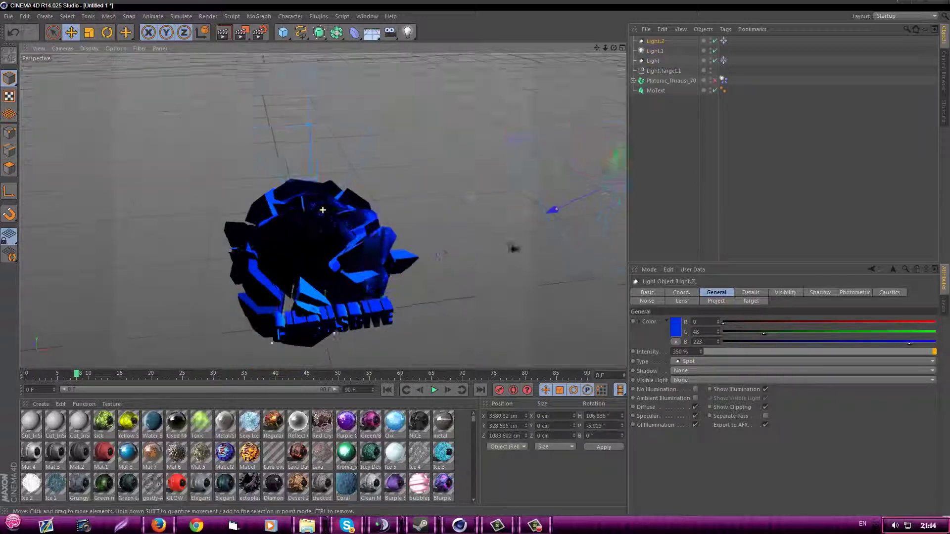
drag(537, 242, 543, 225)
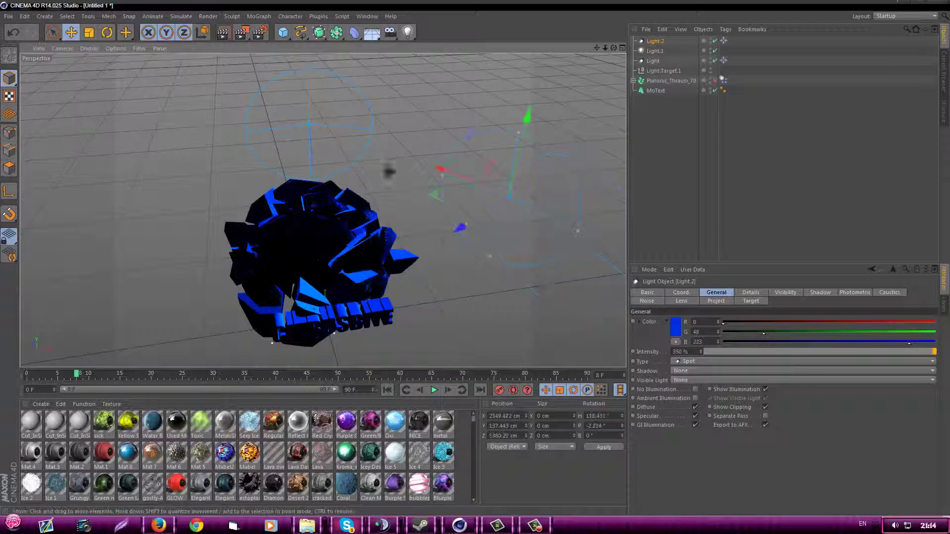
alt+drag(389, 171, 490, 293)
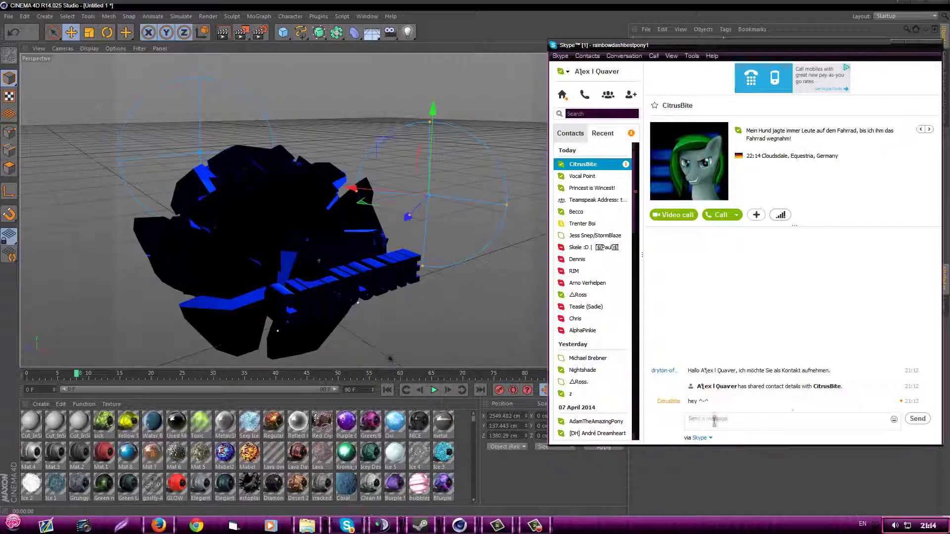
click(463, 248)
alt+drag(462, 248, 512, 151)
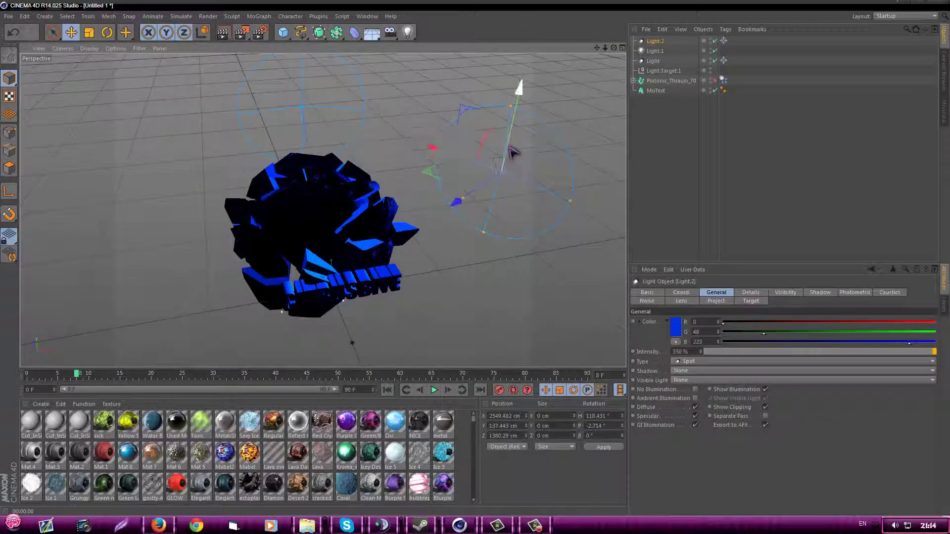
Add another copy of the blue spot light above the broken object at about X 913, Z 494 cm and render the view
alt+drag(551, 177, 471, 190)
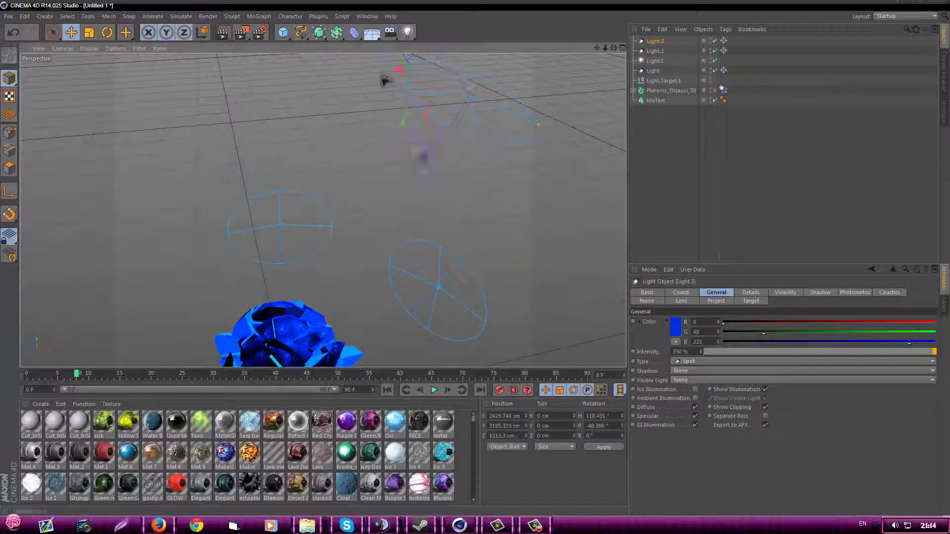
alt+drag(350, 200, 435, 272)
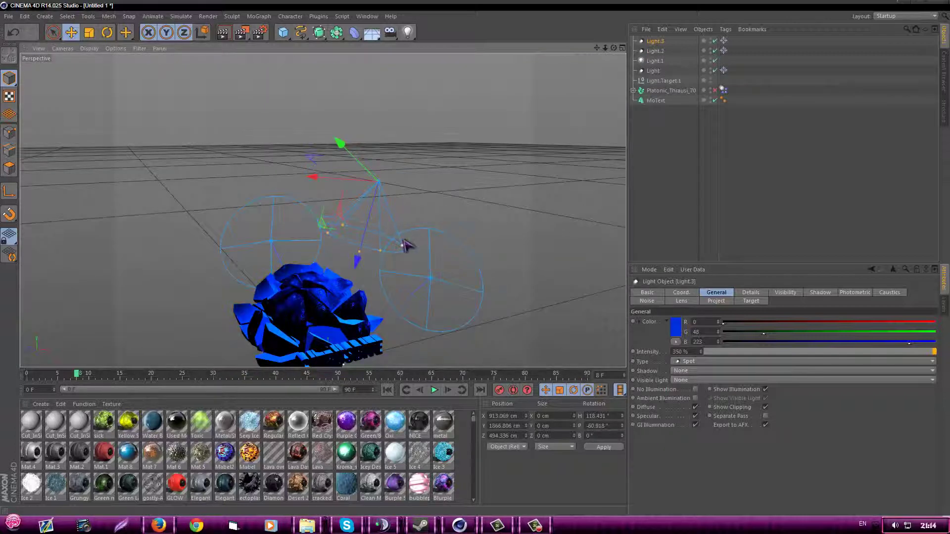
alt+drag(405, 245, 390, 257)
click(224, 34)
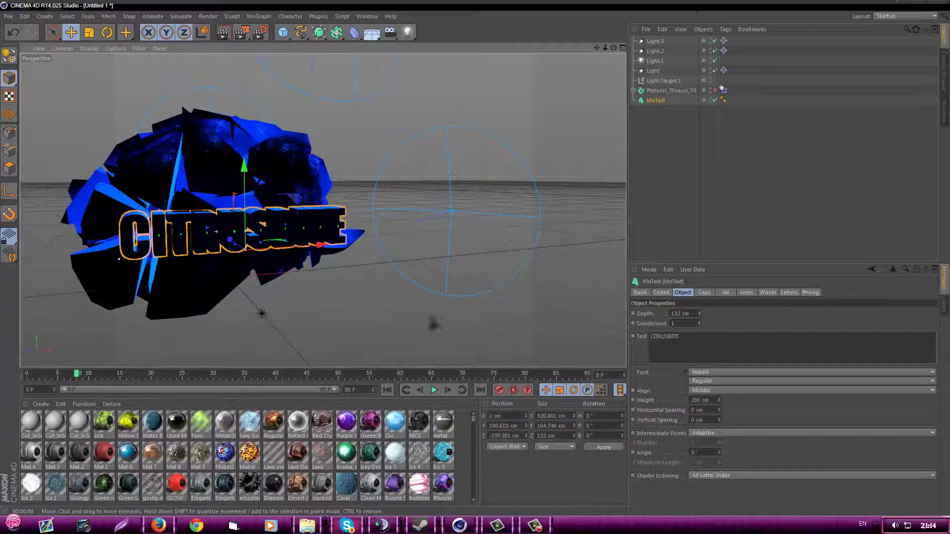
Set the omni light's intensity to 23 % and render the view
alt+drag(434, 318, 376, 277)
click(656, 100)
click(652, 62)
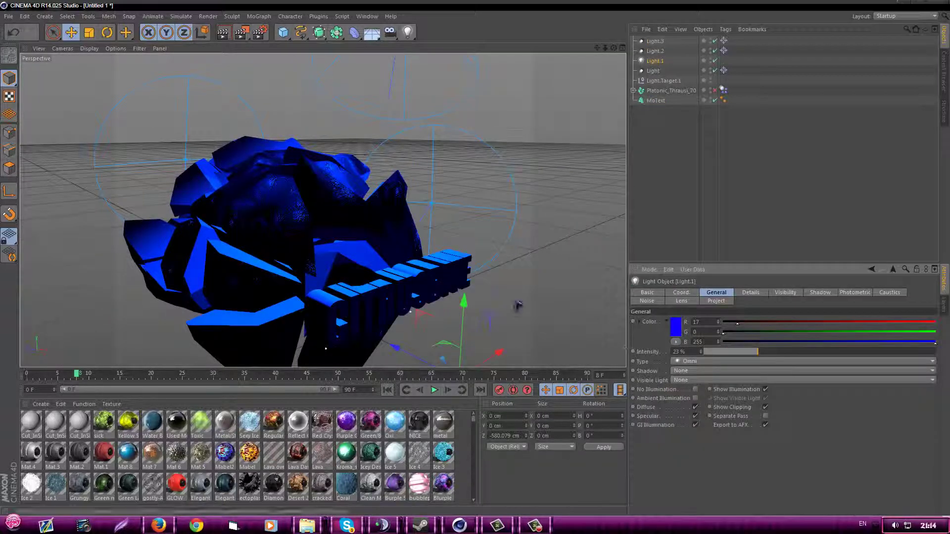
key(alt+Tab)
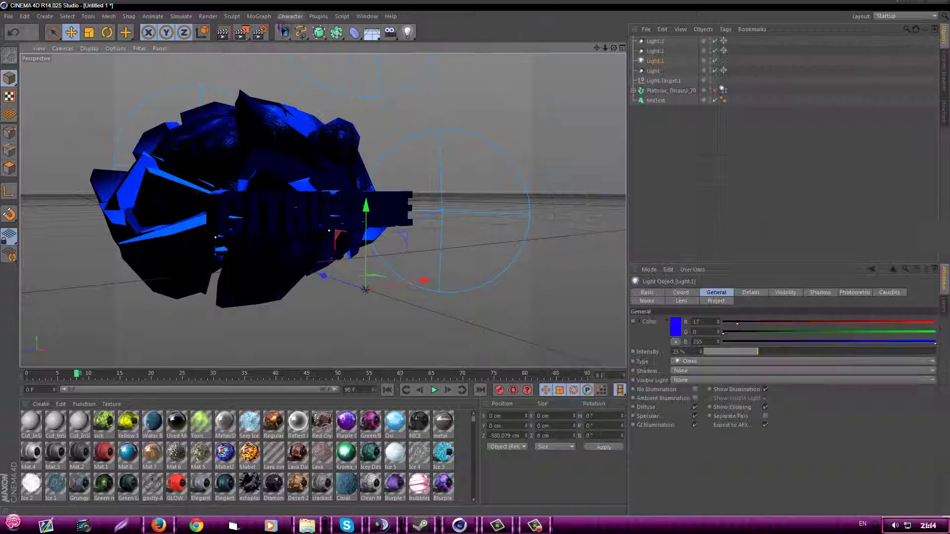
key(ctrl+r)
Apply the Ice 3 material to the CITRUSBITE text and render the view
alt+drag(376, 232, 429, 222)
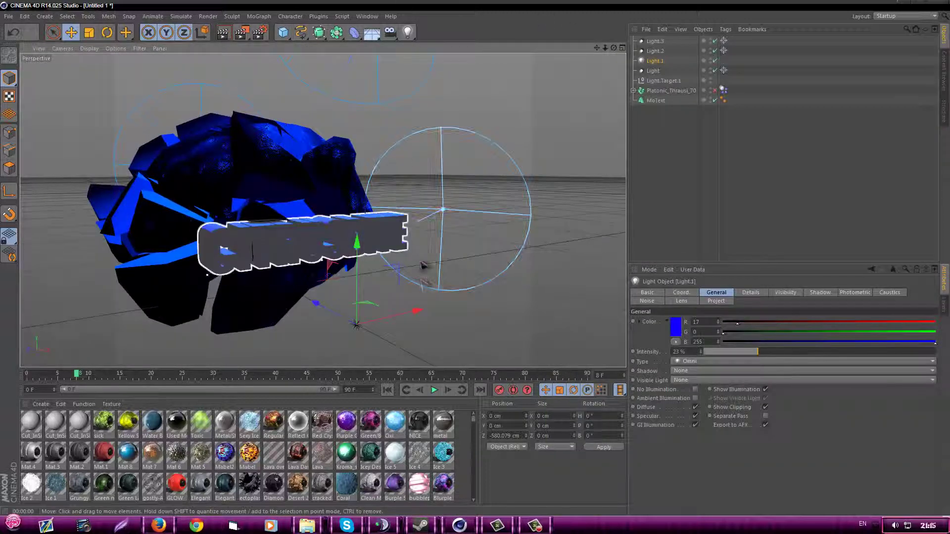
drag(685, 81, 661, 100)
click(223, 32)
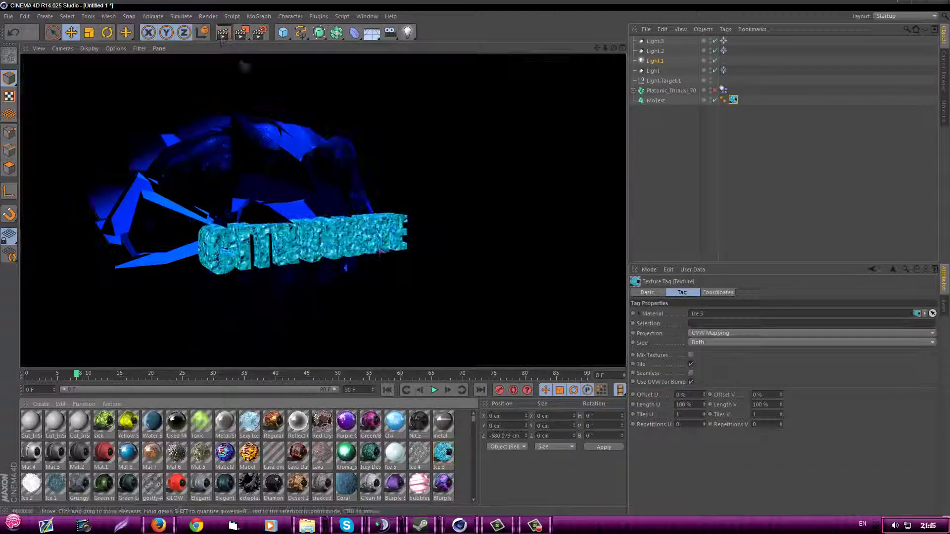
Switch to Skype, send a reply in the open chat and return to Cinema 4D
key(alt+Tab)
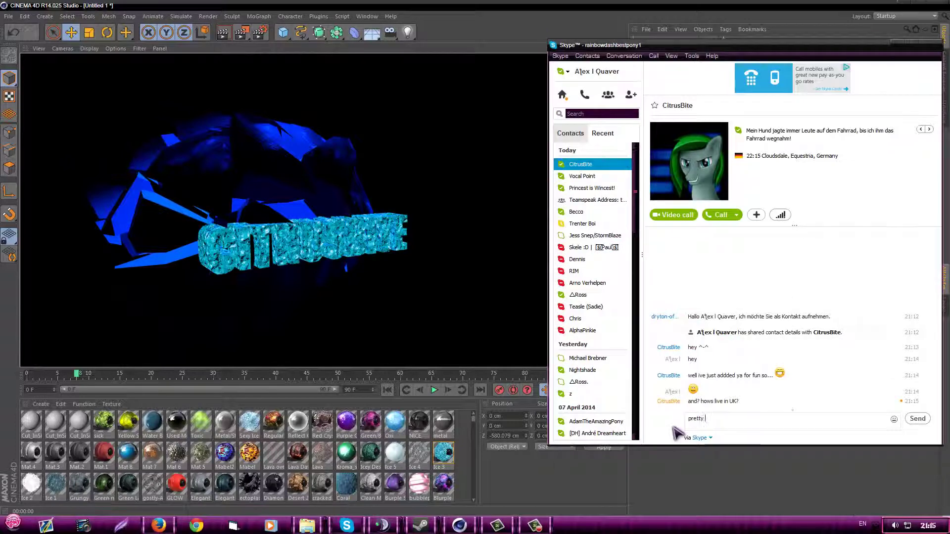
key(Return)
key(alt+Tab)
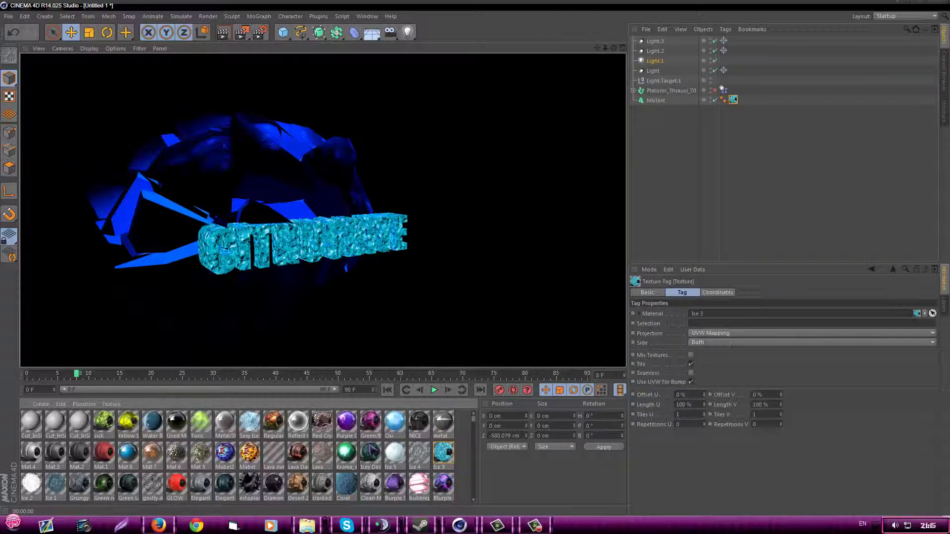
Replace the text's material with Blue Lava Dawg and render the view
click(465, 451)
scroll(465, 451, down, 3)
drag(738, 101, 733, 99)
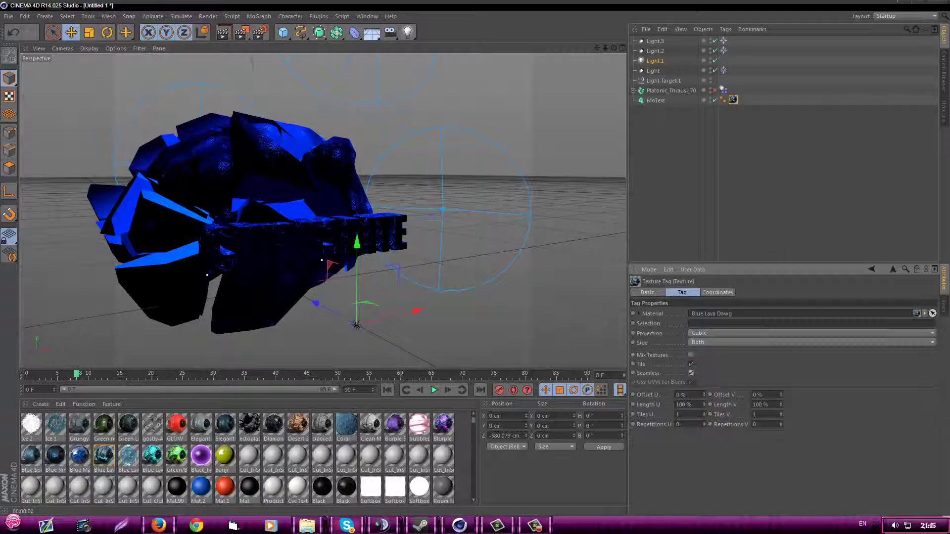
key(ctrl+r)
key(alt+Tab)
key(alt+Tab)
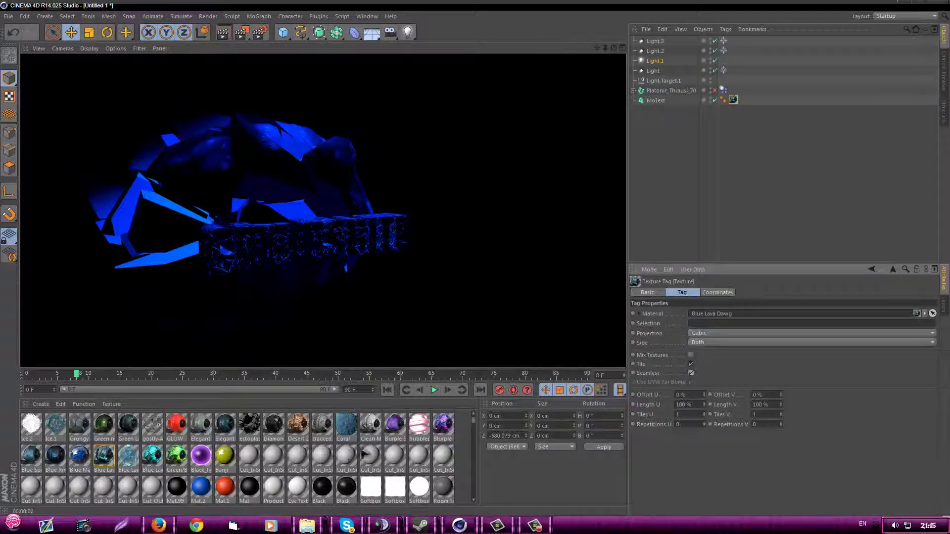
Apply the Blue Lava 2 material to the CITRUSBITE text with UVW Mapping projection and render the view
drag(167, 465, 402, 315)
drag(737, 104, 734, 100)
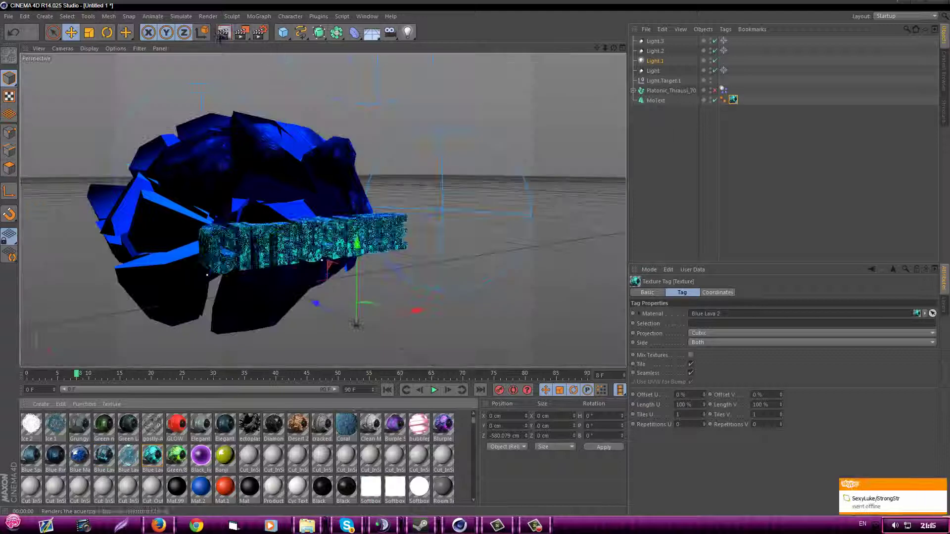
click(224, 34)
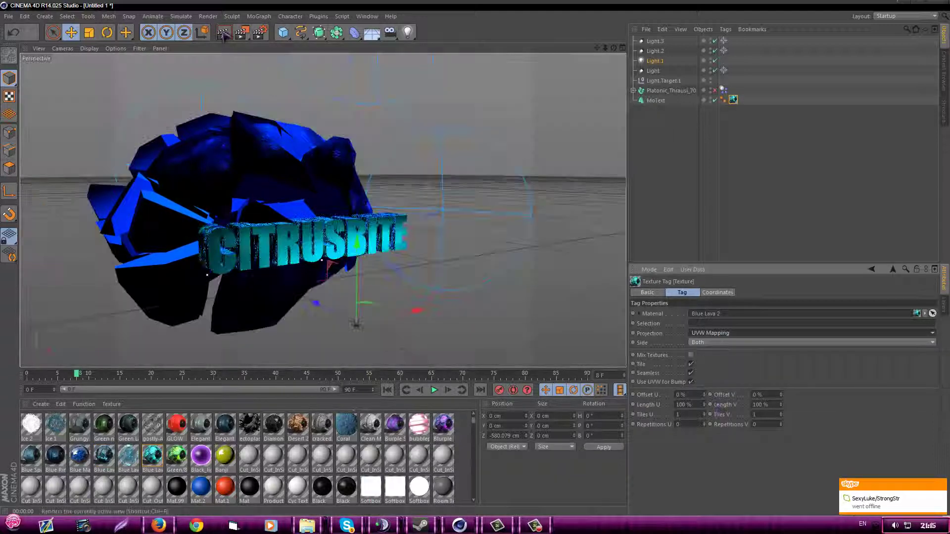
Render the view, replace the CITRUSBITE text's Blue Lava 2 material with Coral and render the view again
click(224, 34)
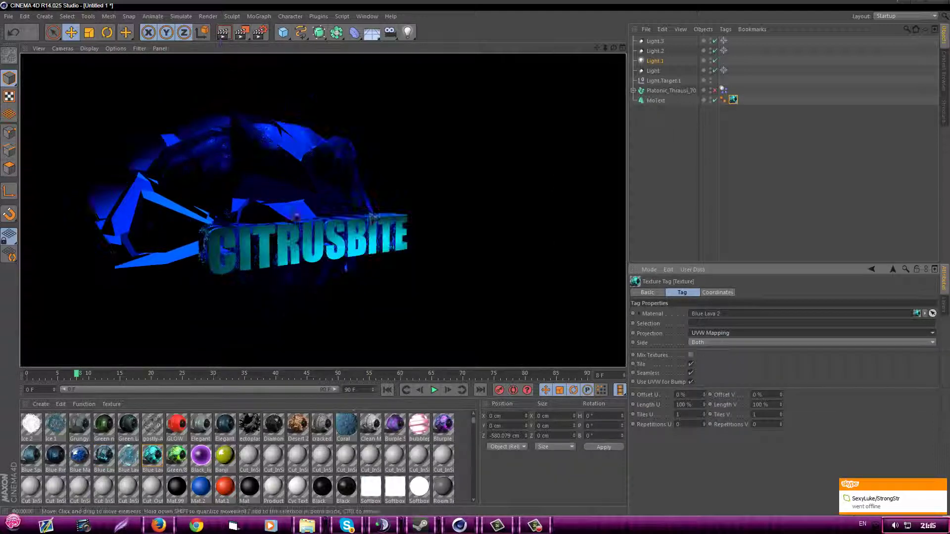
click(342, 252)
key(ctrl+z)
key(ctrl+r)
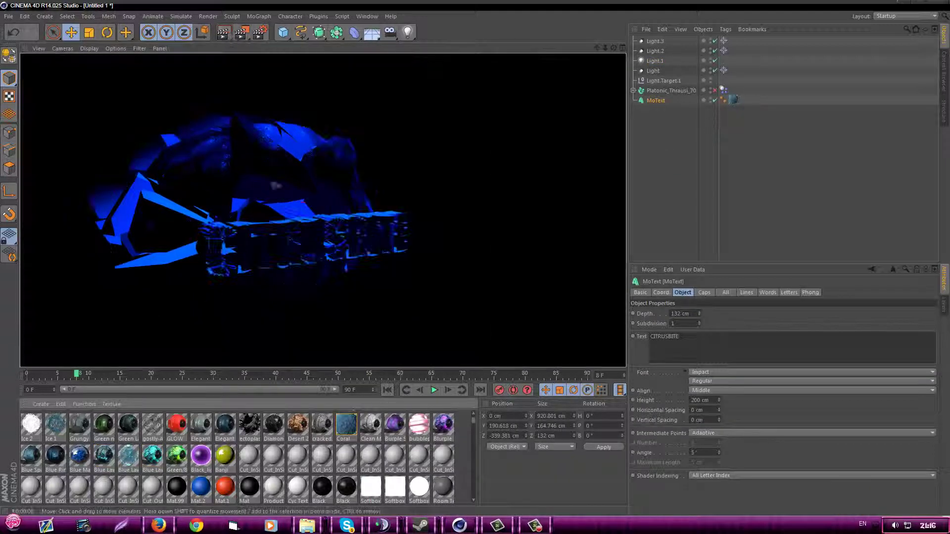
Set the projection of the text's Coral texture to Cubic and render the view
click(733, 99)
click(811, 333)
click(702, 369)
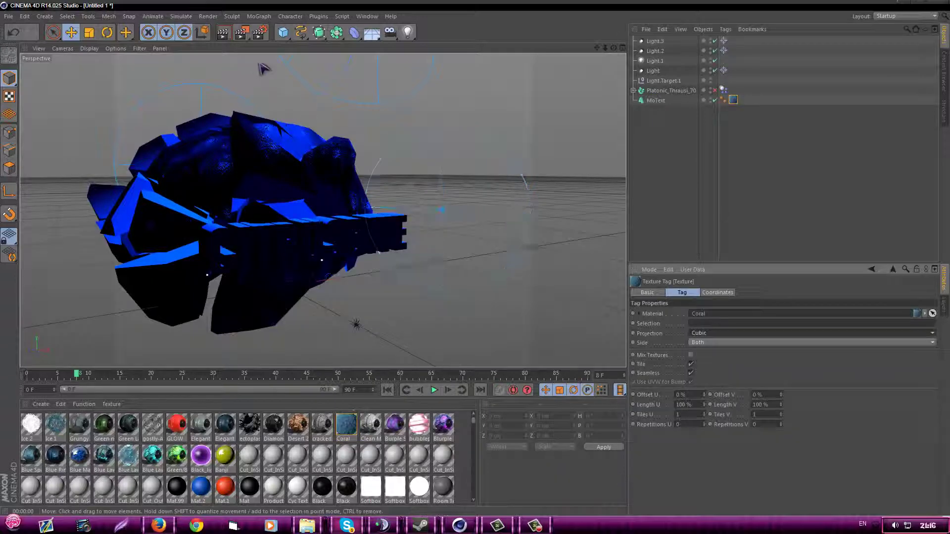
key(ctrl+r)
Delete the Coral texture tag from the CITRUSBITE text and duplicate the text object
scroll(396, 488, down, 5)
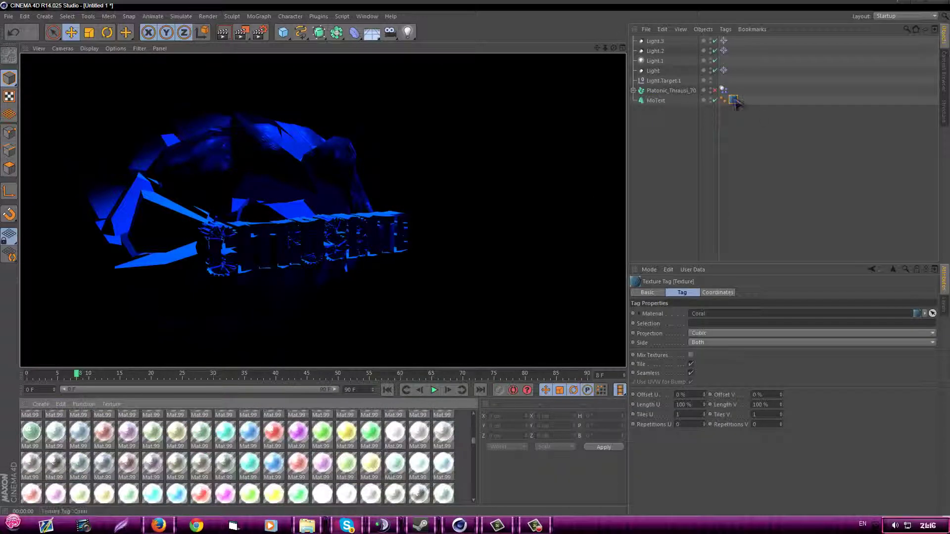
key(Delete)
click(663, 100)
alt+drag(322, 208, 536, 322)
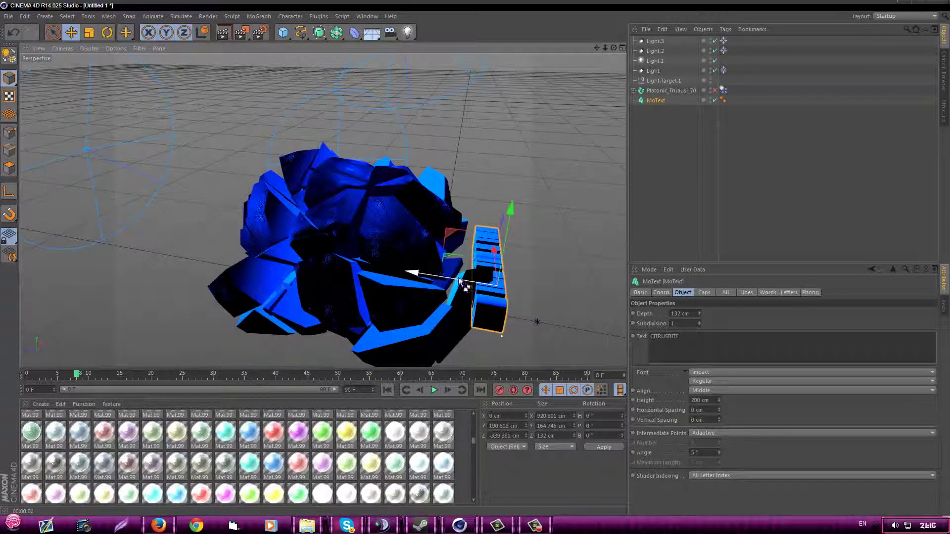
key(ctrl+c)
key(ctrl+v)
alt+drag(552, 276, 350, 315)
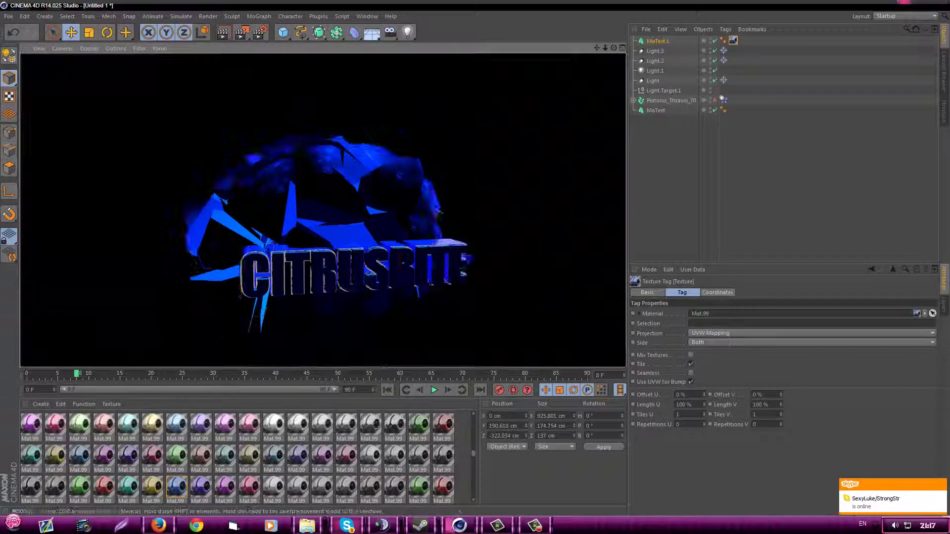
Switch to Skype to check the open chat and return to Cinema 4D
click(347, 526)
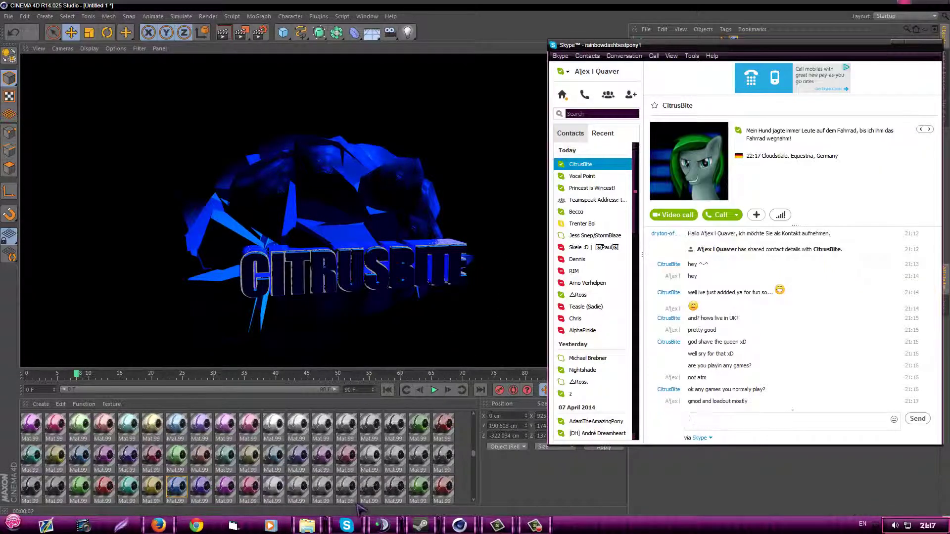
click(346, 526)
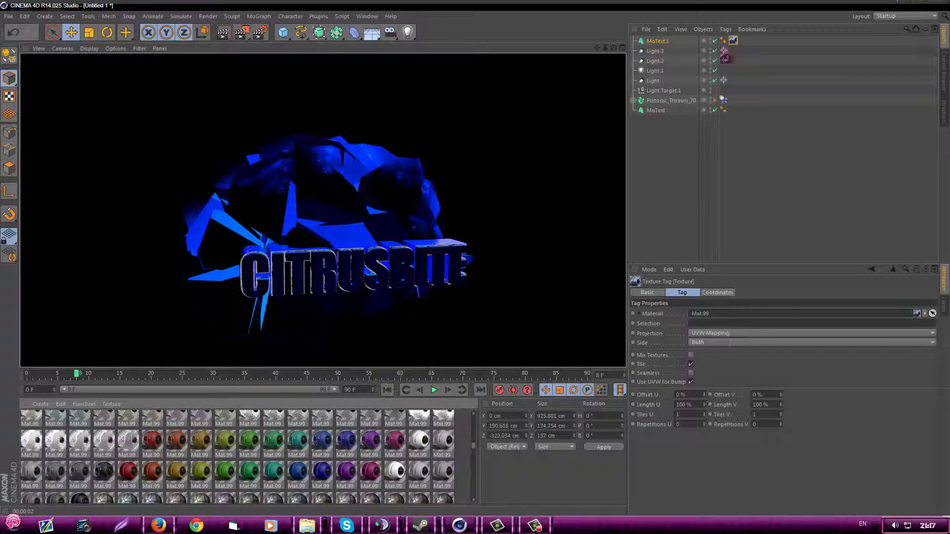
Apply a dark blue Mat.99 material to the original MoText object and render the view
drag(724, 55, 733, 109)
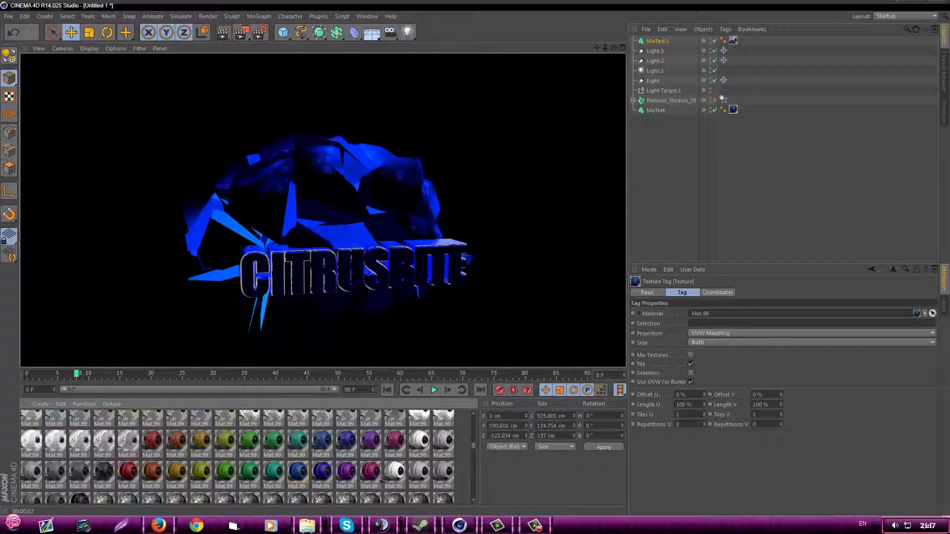
scroll(453, 322, up, 8)
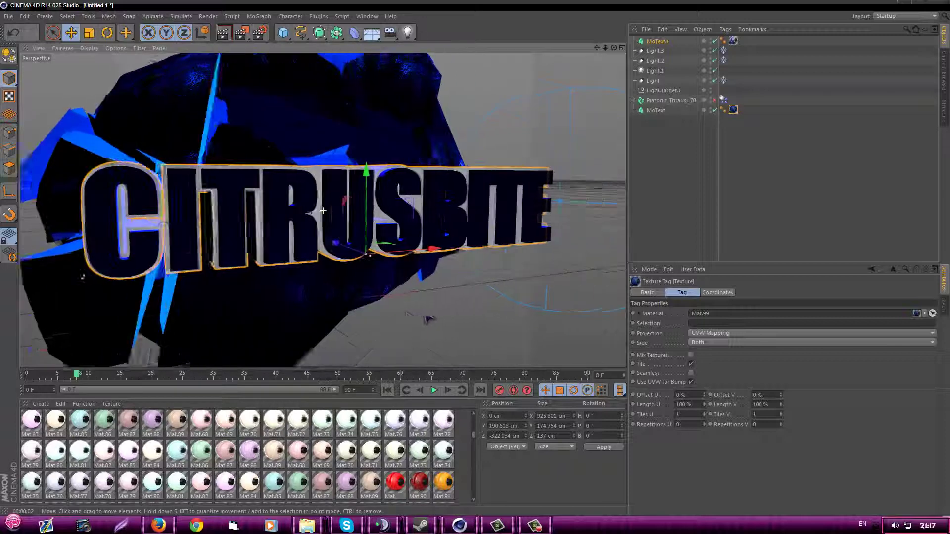
scroll(428, 318, down, 5)
scroll(431, 318, up, 3)
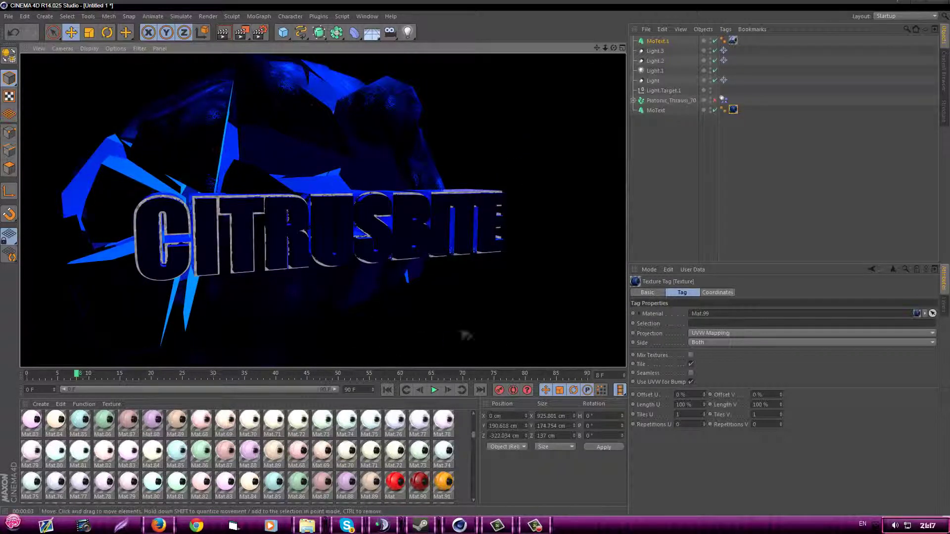
Replace the original MoText's material with a brighter blue Mat.99, set its projection to Spherical and render the view
click(347, 525)
click(247, 455)
scroll(247, 456, down, 3)
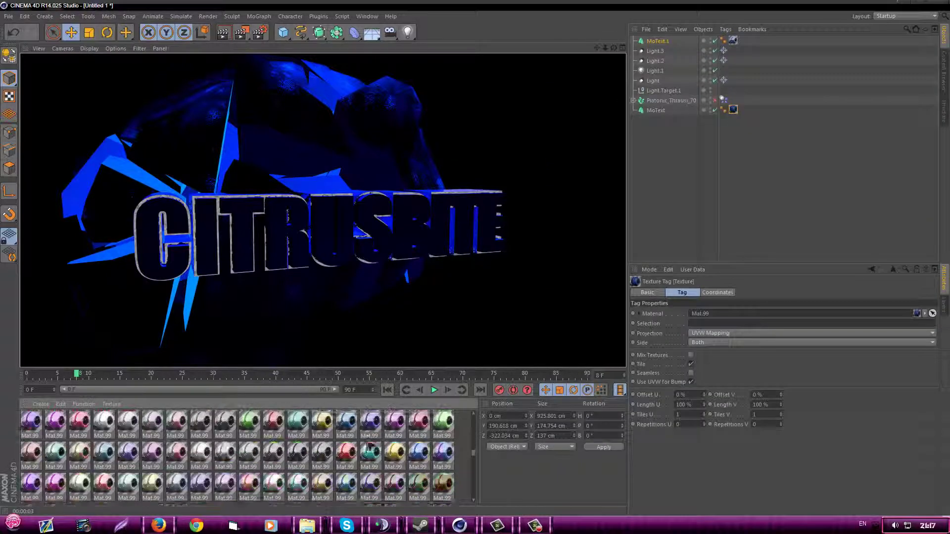
drag(735, 115, 734, 110)
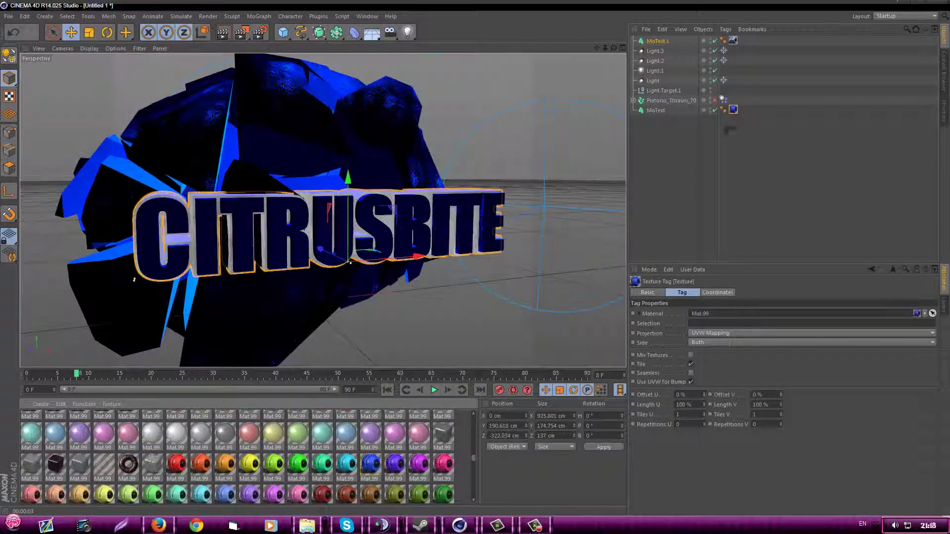
click(708, 333)
click(700, 343)
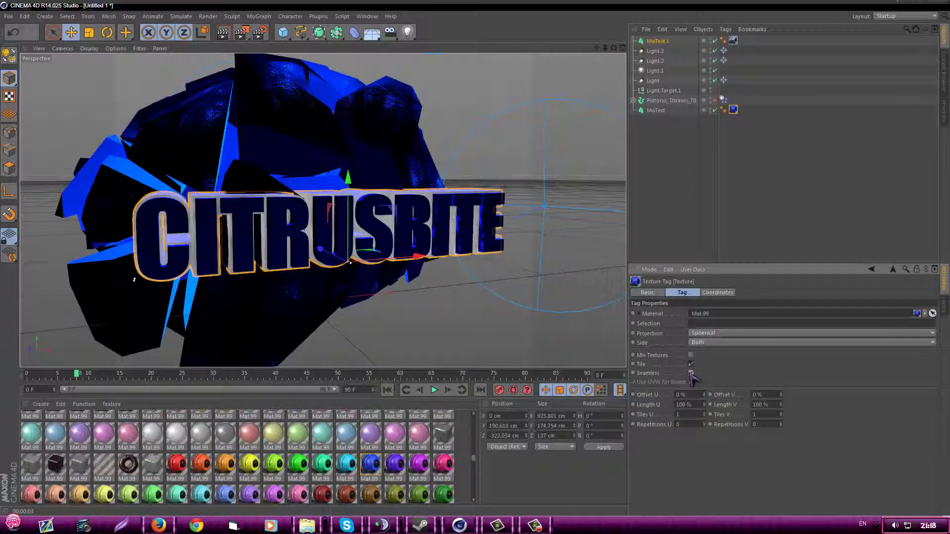
click(223, 33)
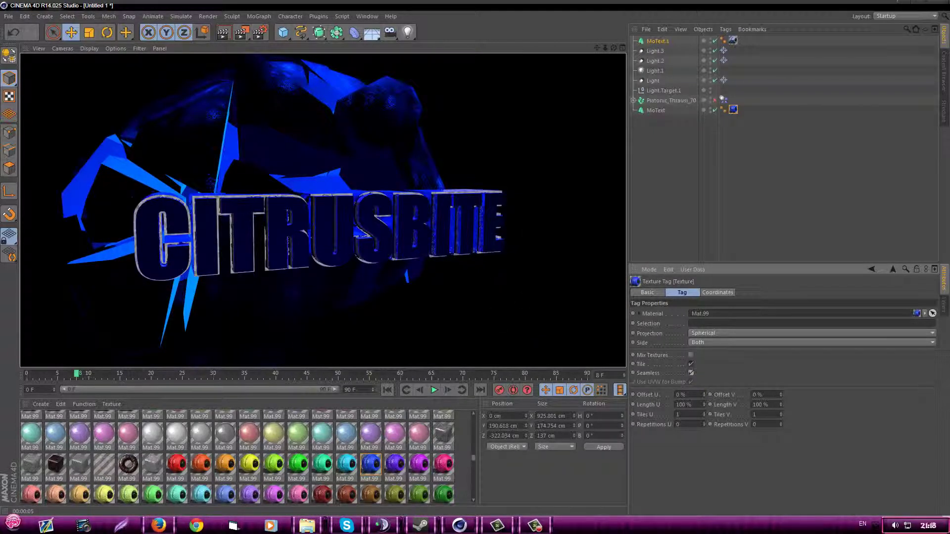
click(536, 525)
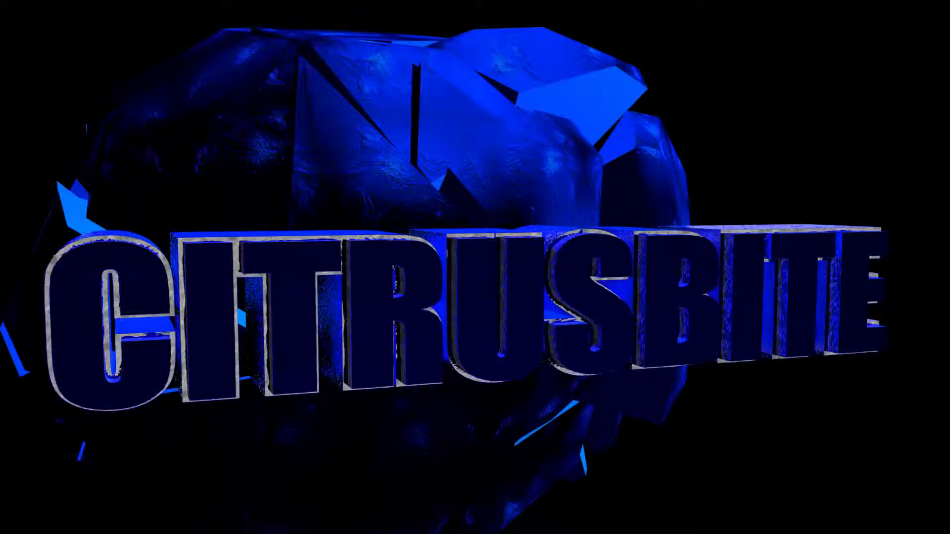